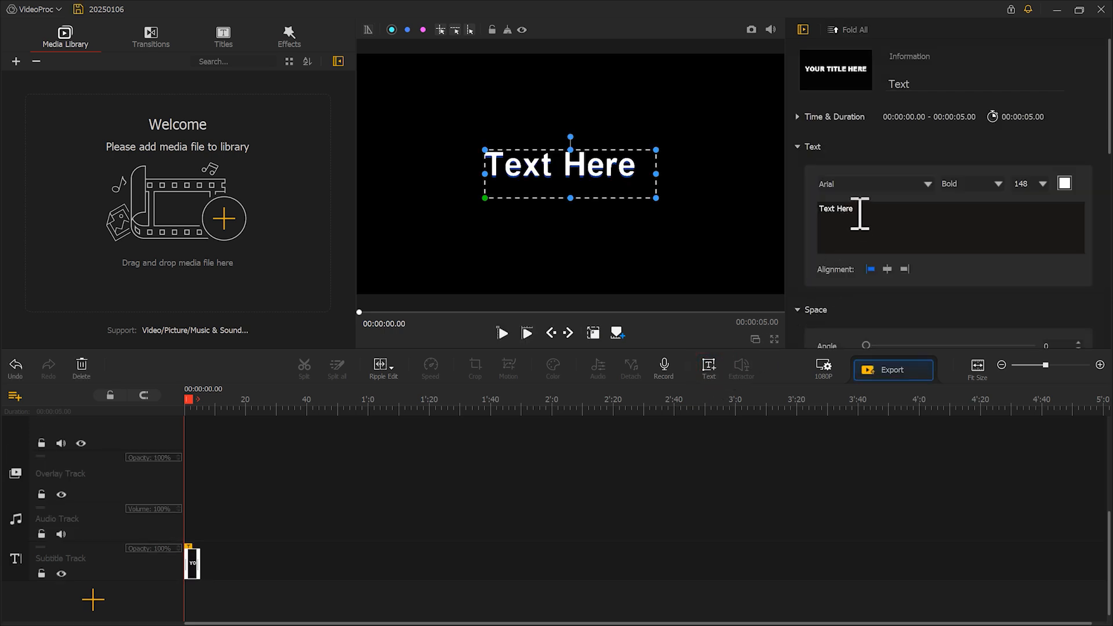
Clear the title's placeholder text and take a snapshot of the empty black frame.
left_click_drag(857, 212, 822, 209)
key("BackSpace")
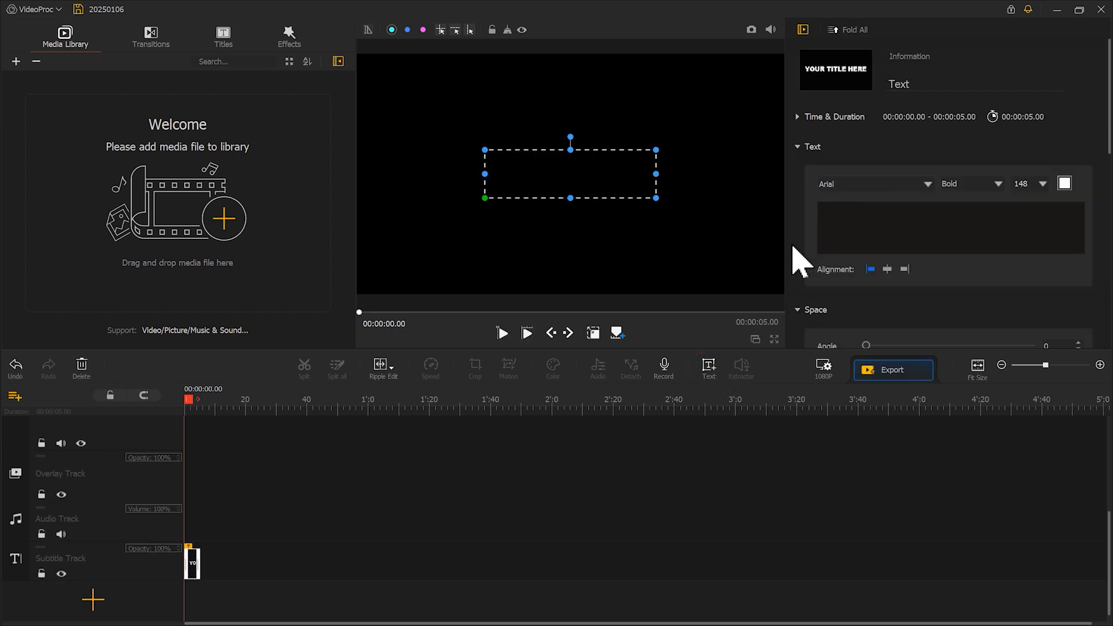
left_click(751, 30)
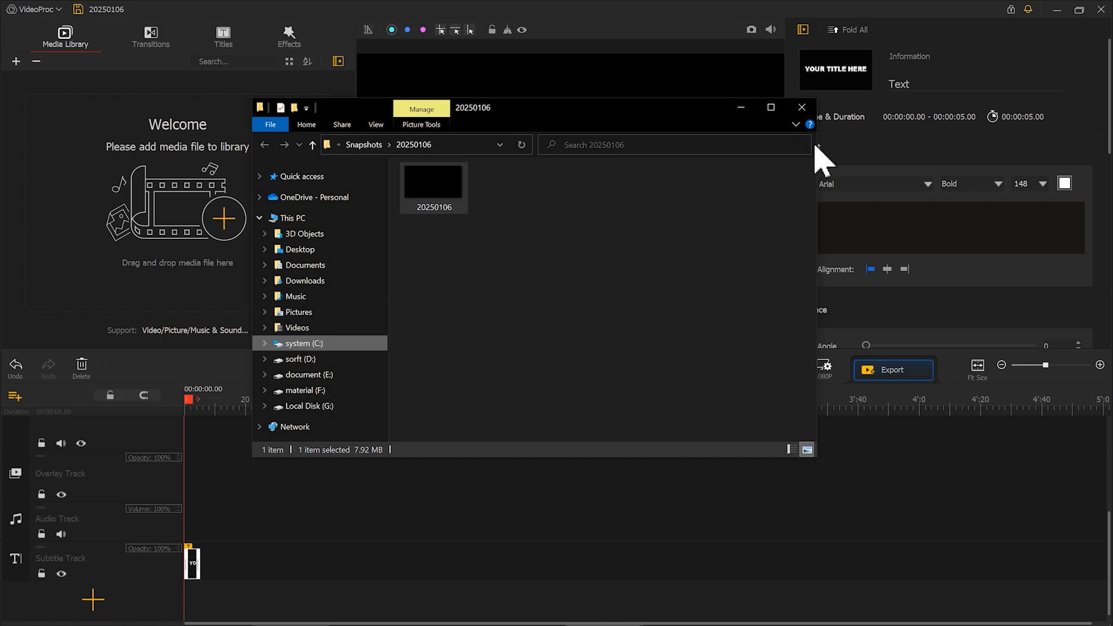
left_click(887, 310)
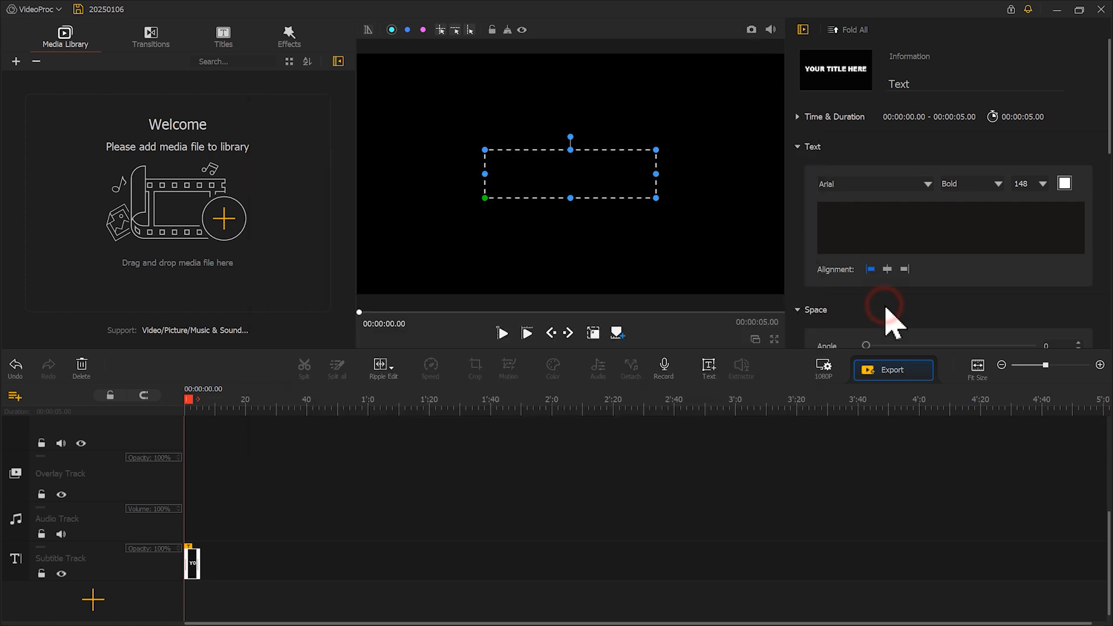
Change the project's background color to White in the resolution settings, keeping 1920 x 1080.
left_click(826, 374)
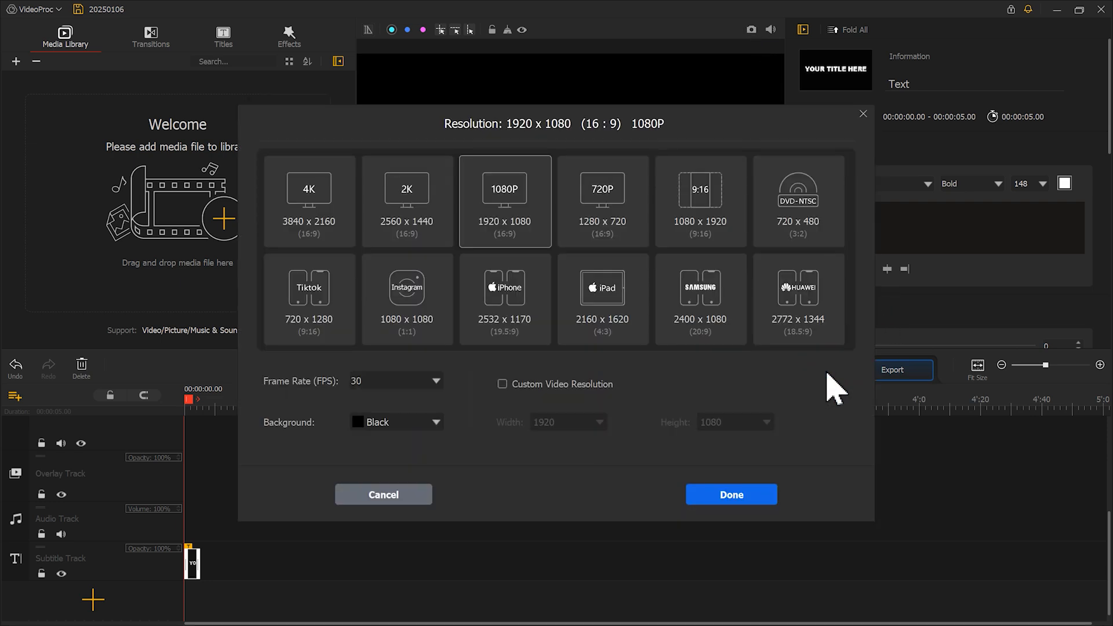
left_click(436, 422)
left_click(395, 532)
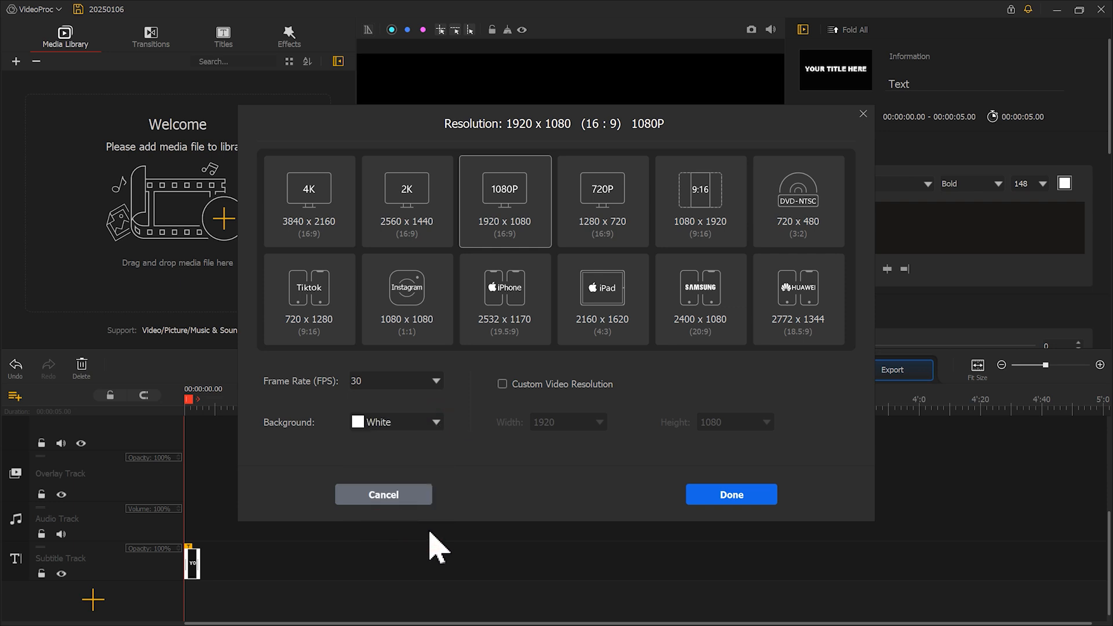
left_click(739, 494)
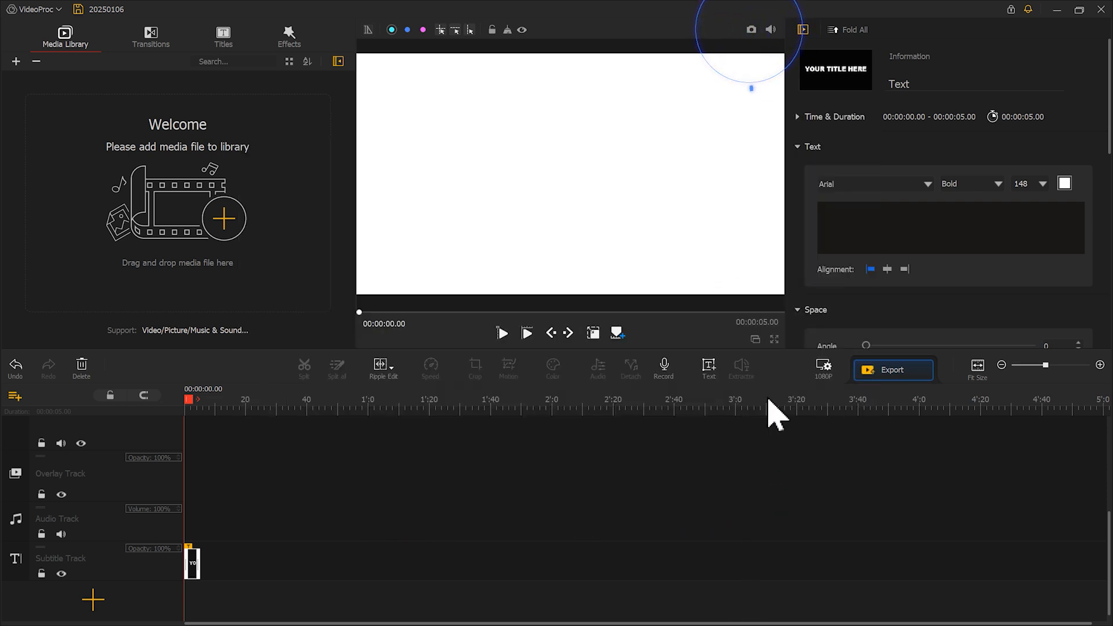
Take a snapshot of the white frame, import the black and white snapshots into the media library and open their list.
left_click(751, 30)
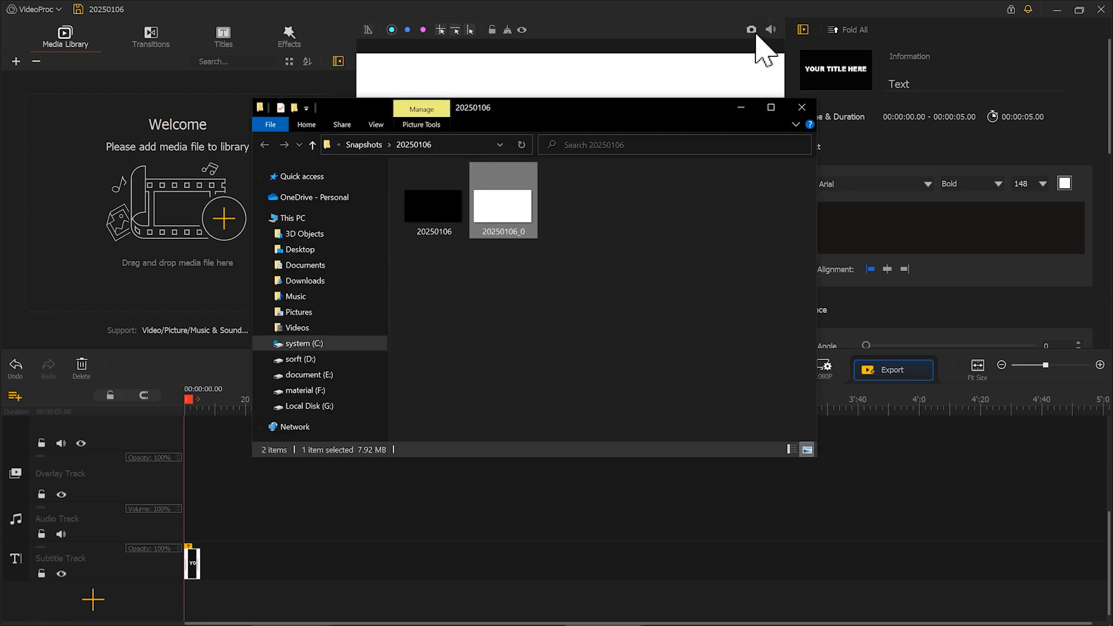
left_click_drag(575, 304, 194, 186)
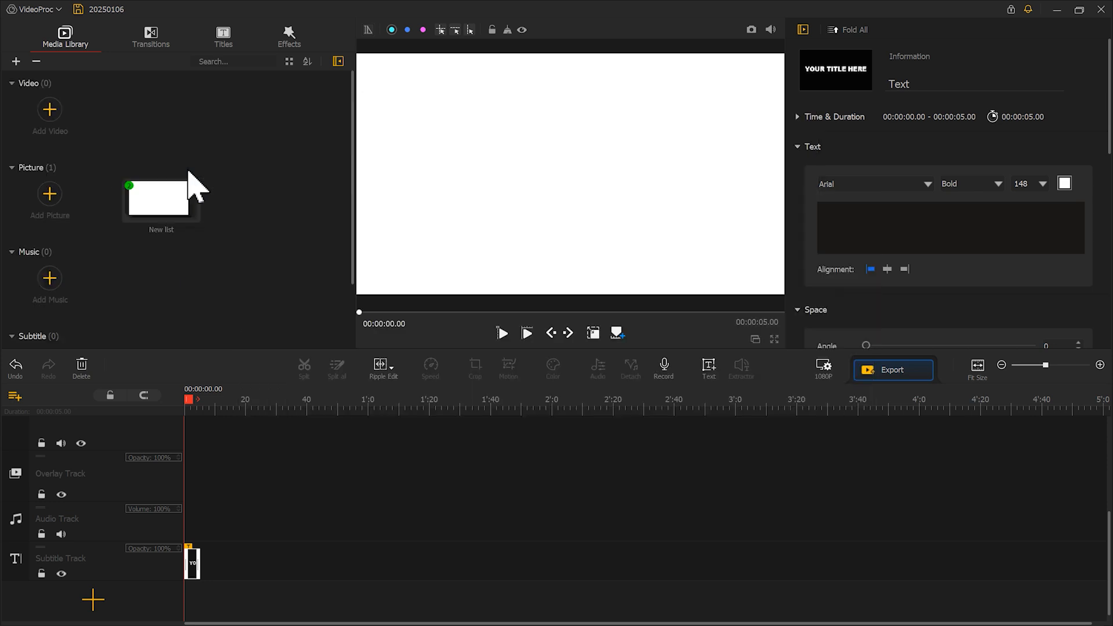
double_click(164, 195)
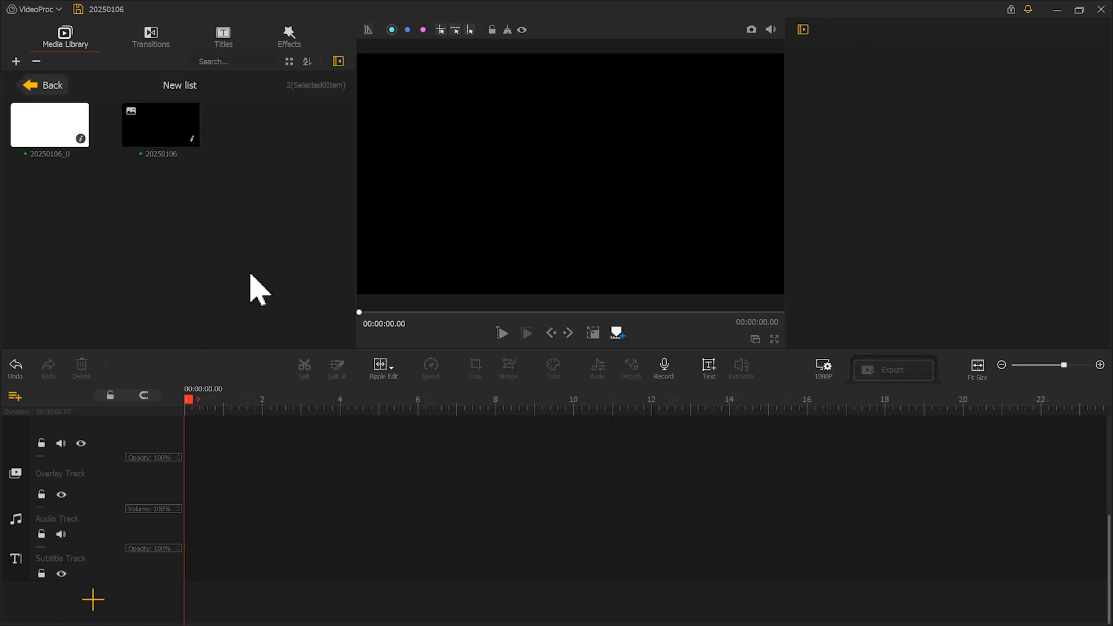
Place the white image 20250106_0 on the video track and add the Circular Mask effect to the effect track.
left_click_drag(67, 132, 256, 464)
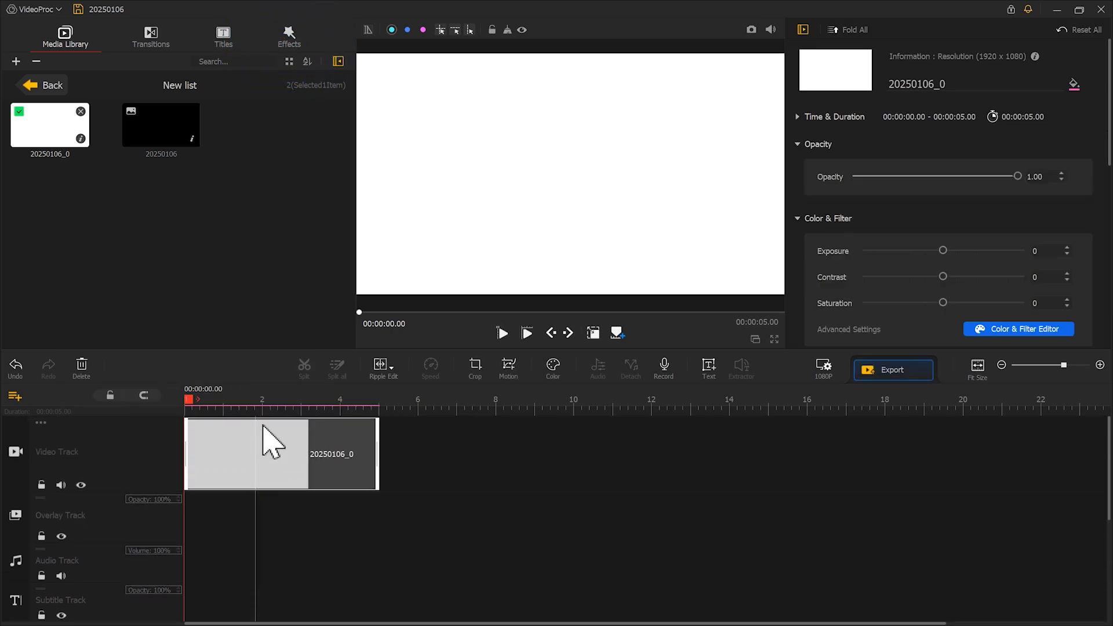
left_click(286, 45)
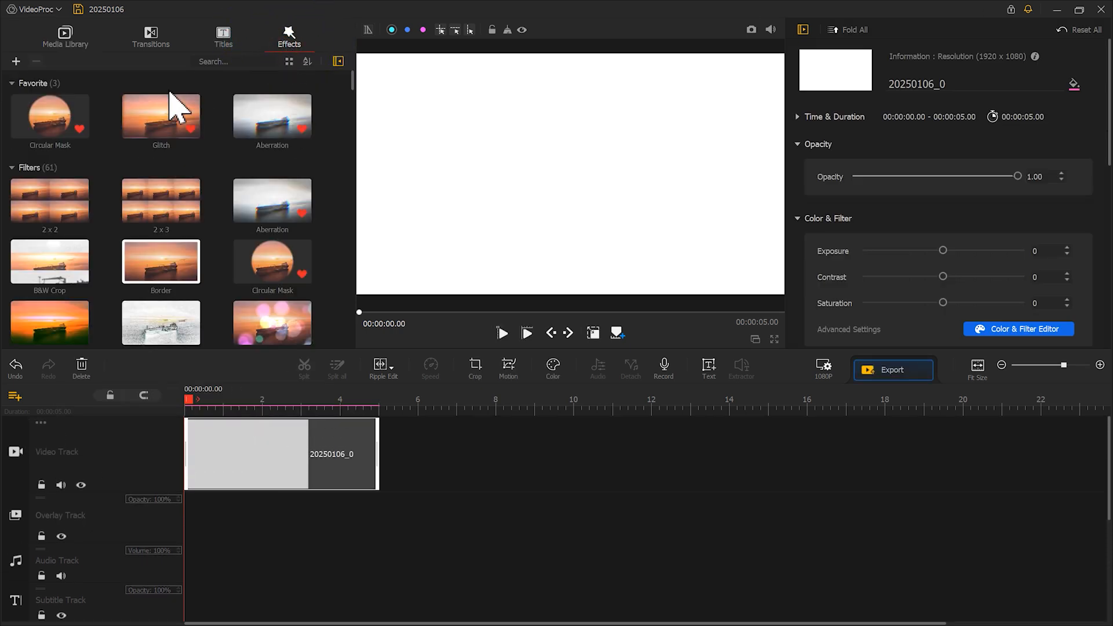
left_click_drag(61, 119, 178, 552)
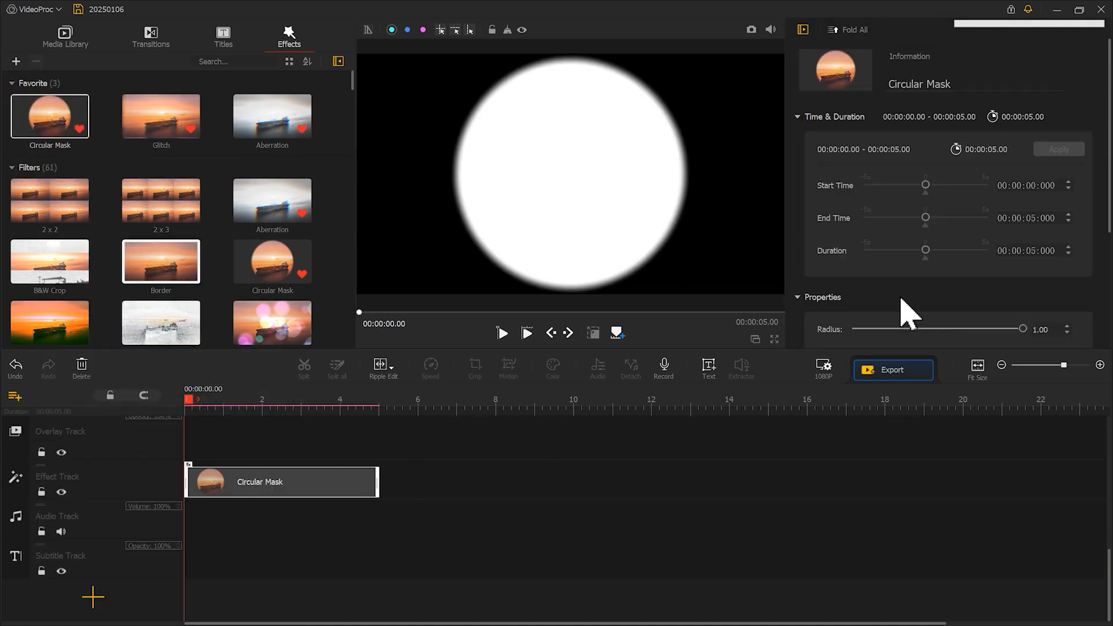
Set the Circular Mask's radius to 0.5 and gradient to 0.01, and take a snapshot of the frame.
scroll(993, 242, "down", 3)
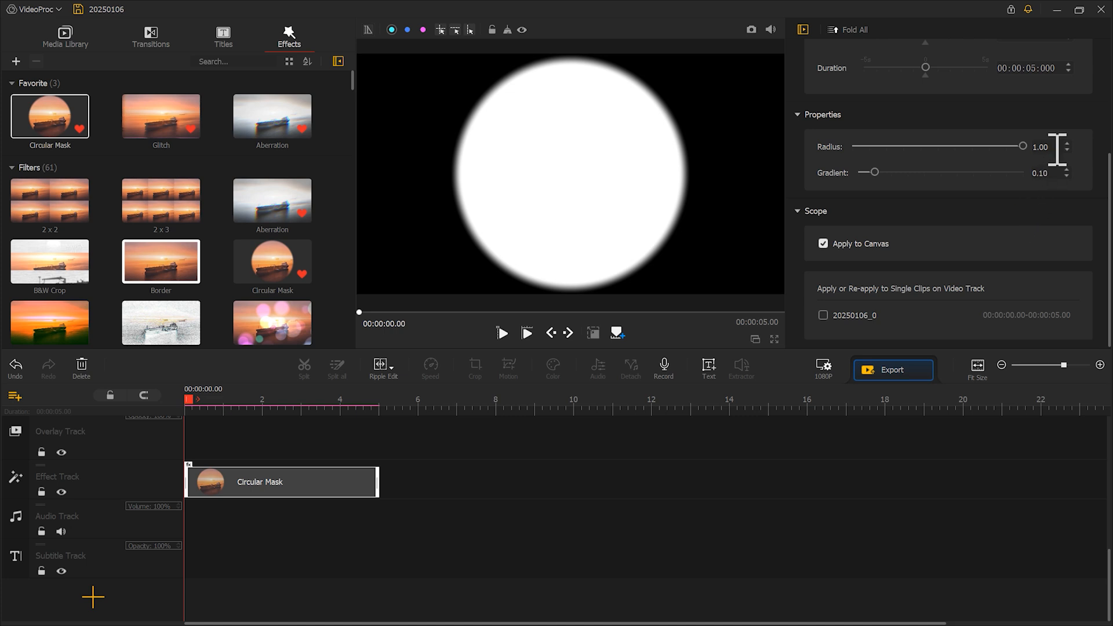
type("0.5")
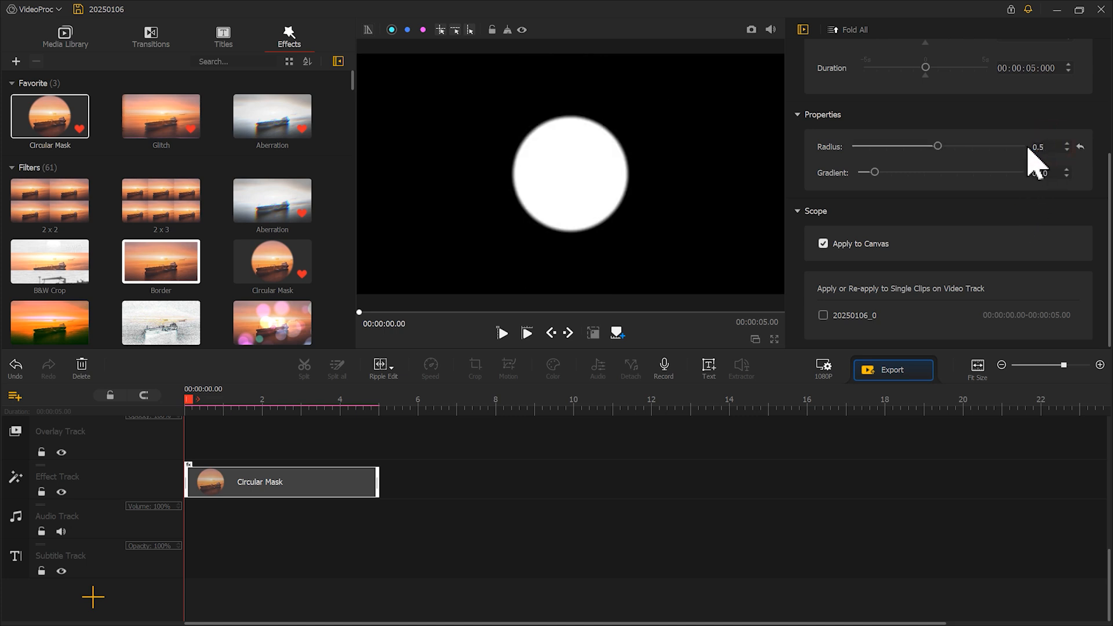
left_click_drag(876, 172, 860, 174)
left_click(860, 172)
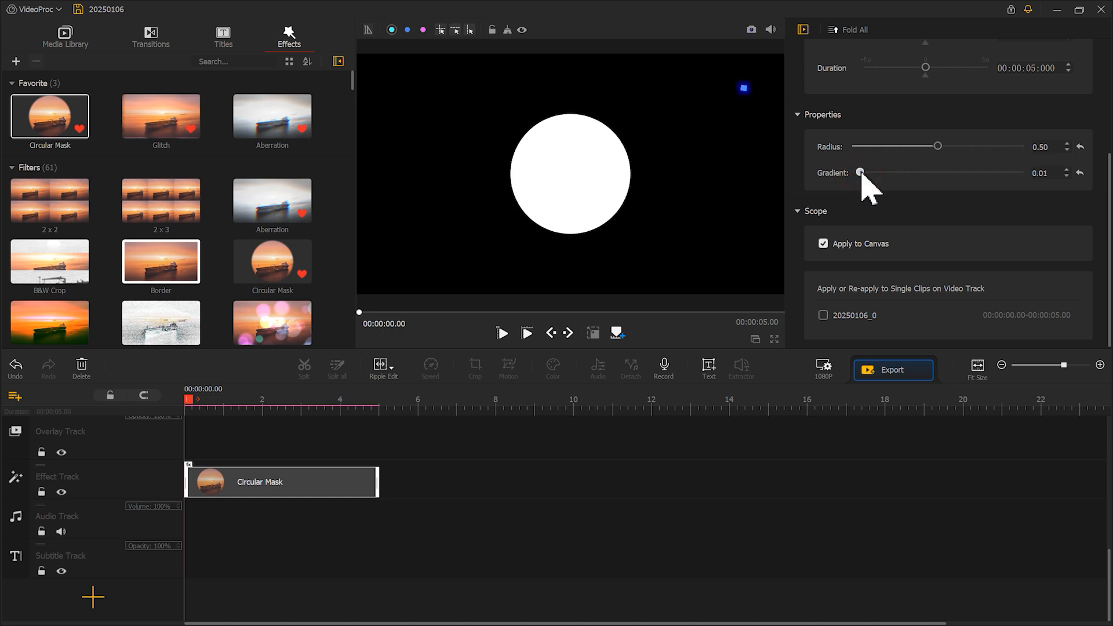
left_click(752, 30)
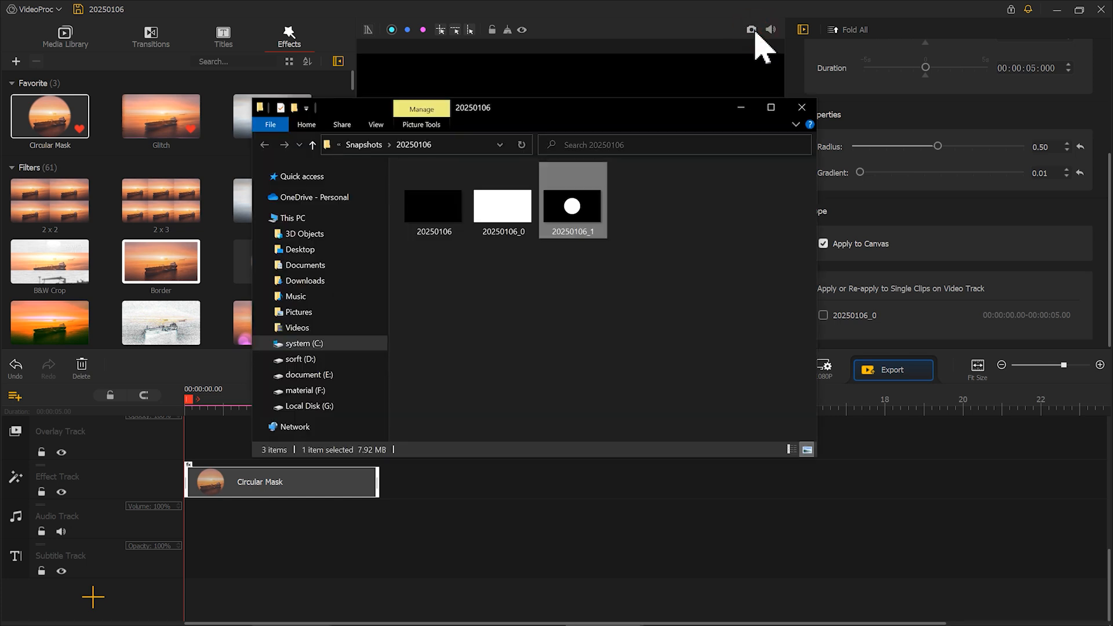
Add the black image 20250106 to the overlay track and fit it to the screen height.
left_click(66, 39)
double_click(158, 204)
left_click_drag(161, 124, 200, 525)
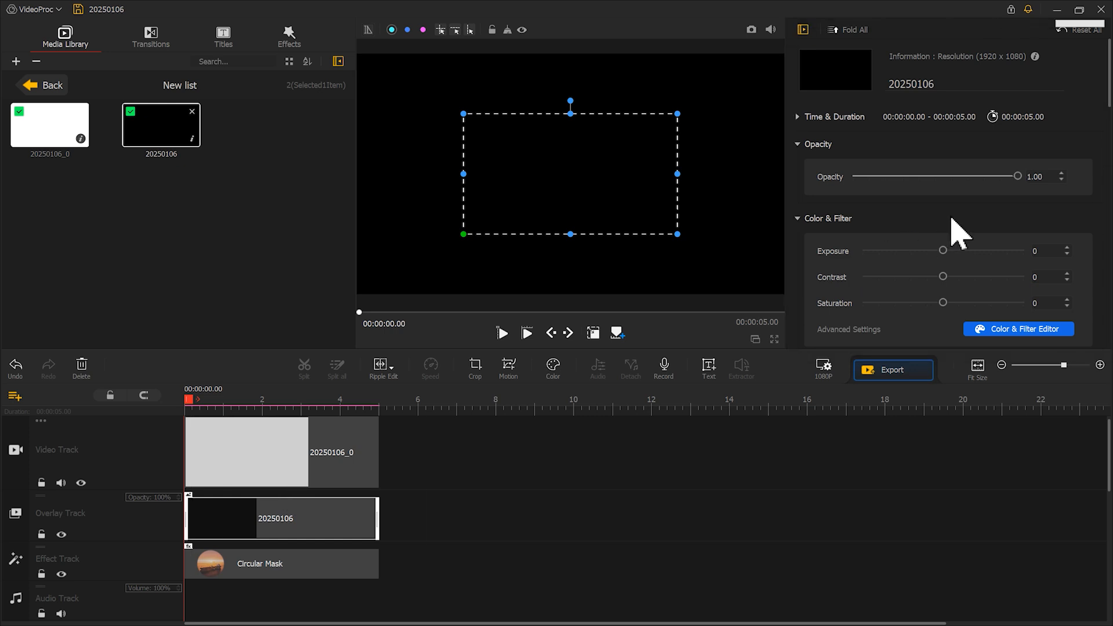
scroll(960, 226, "down", 10)
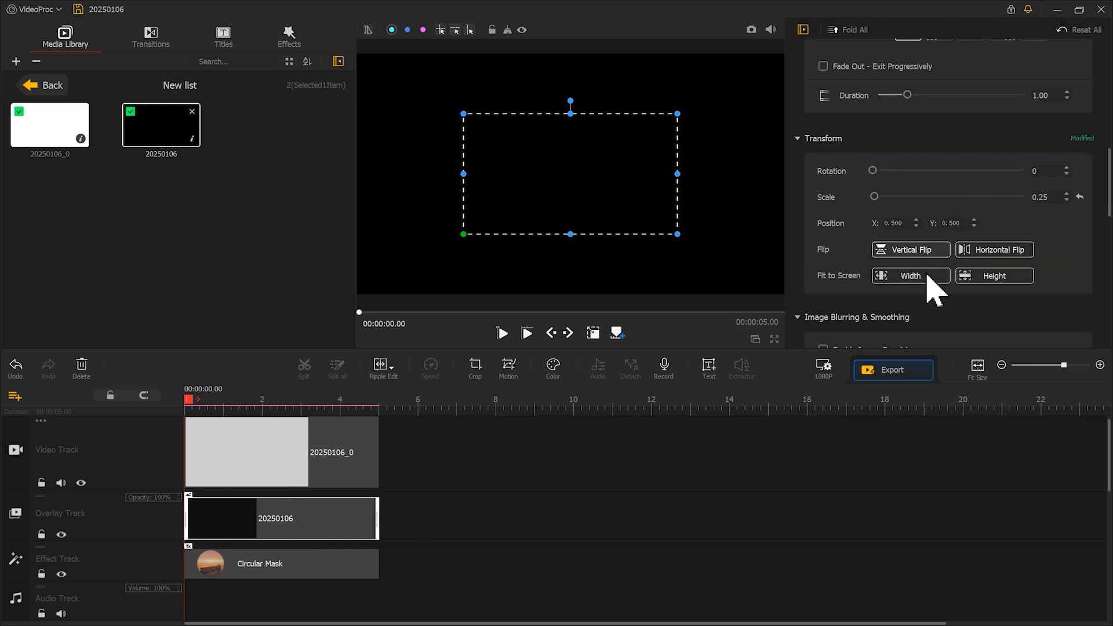
left_click(995, 278)
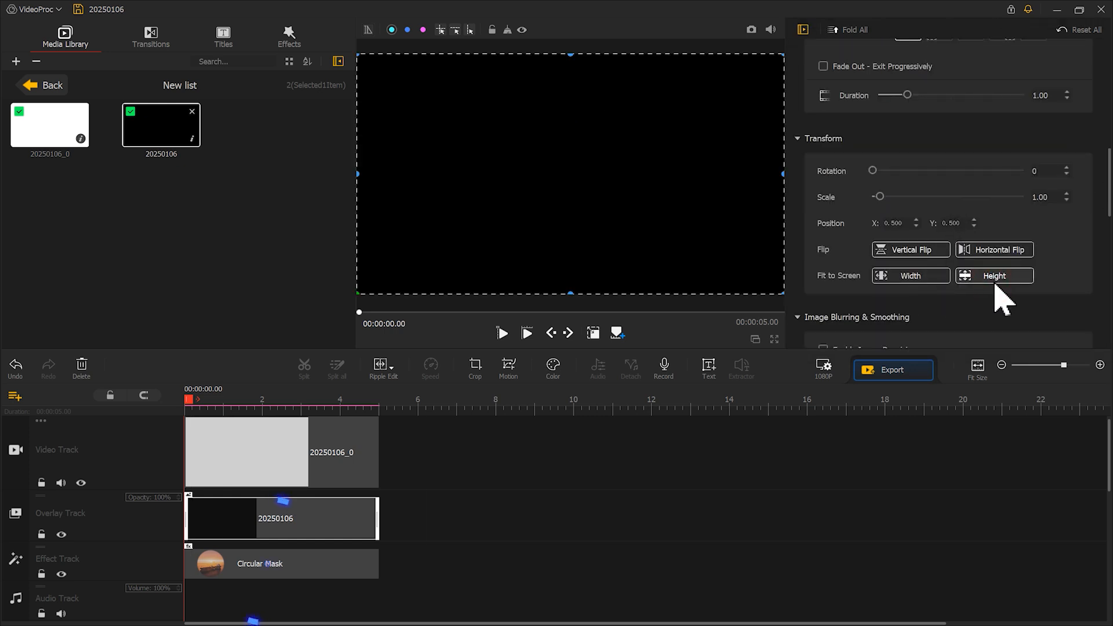
Restrict the Circular Mask's scope to the overlay clip 20250106 instead of the whole canvas.
left_click(248, 563)
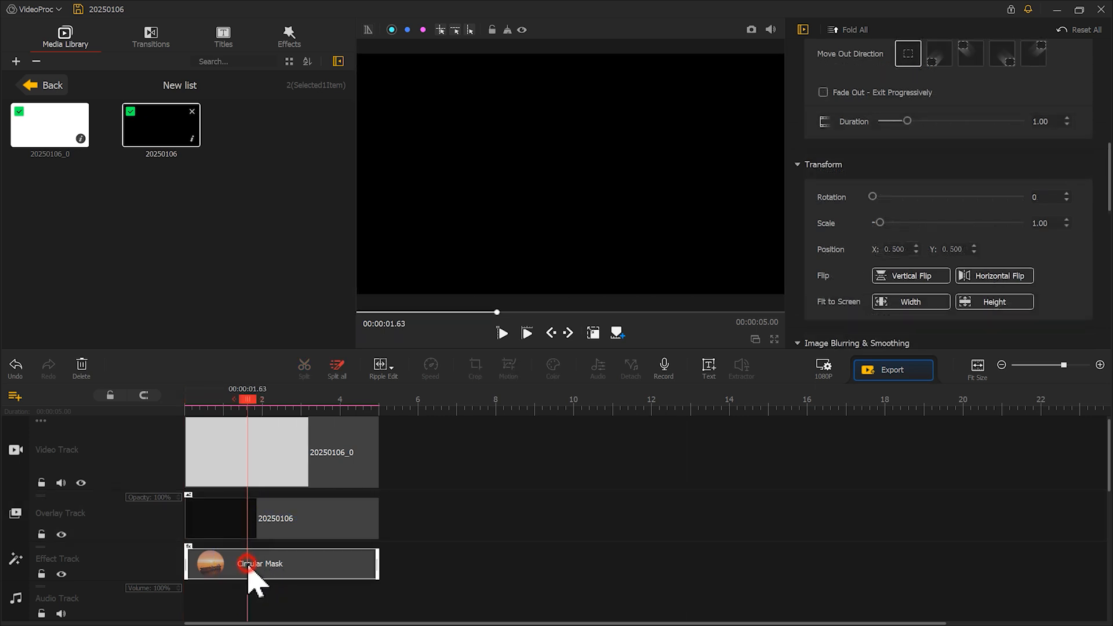
scroll(1016, 145, "down", 6)
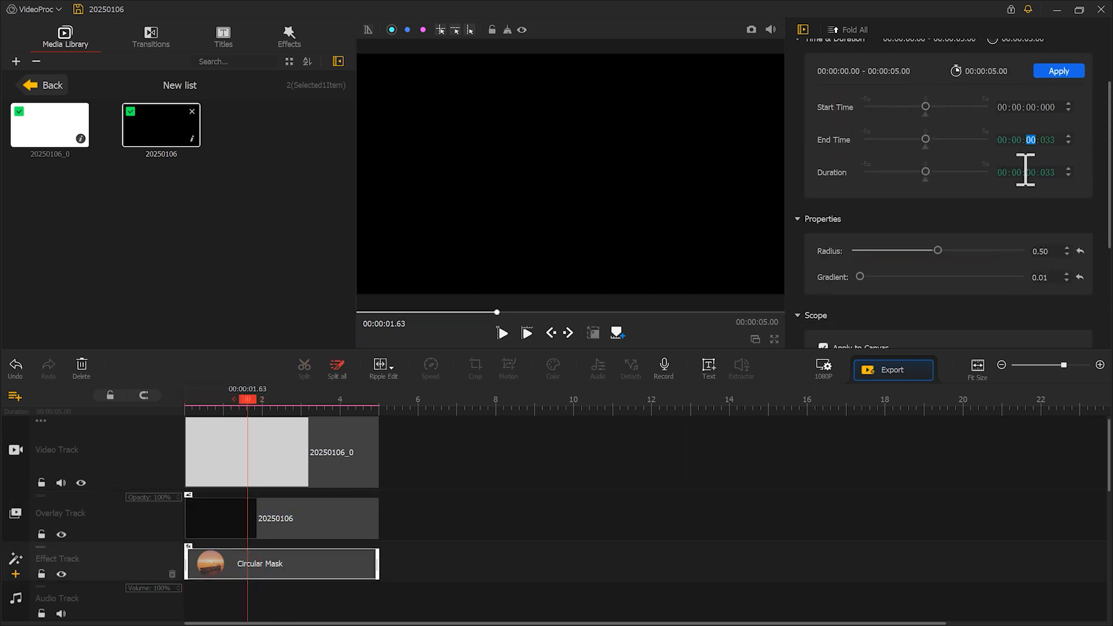
scroll(1023, 191, "down", 5)
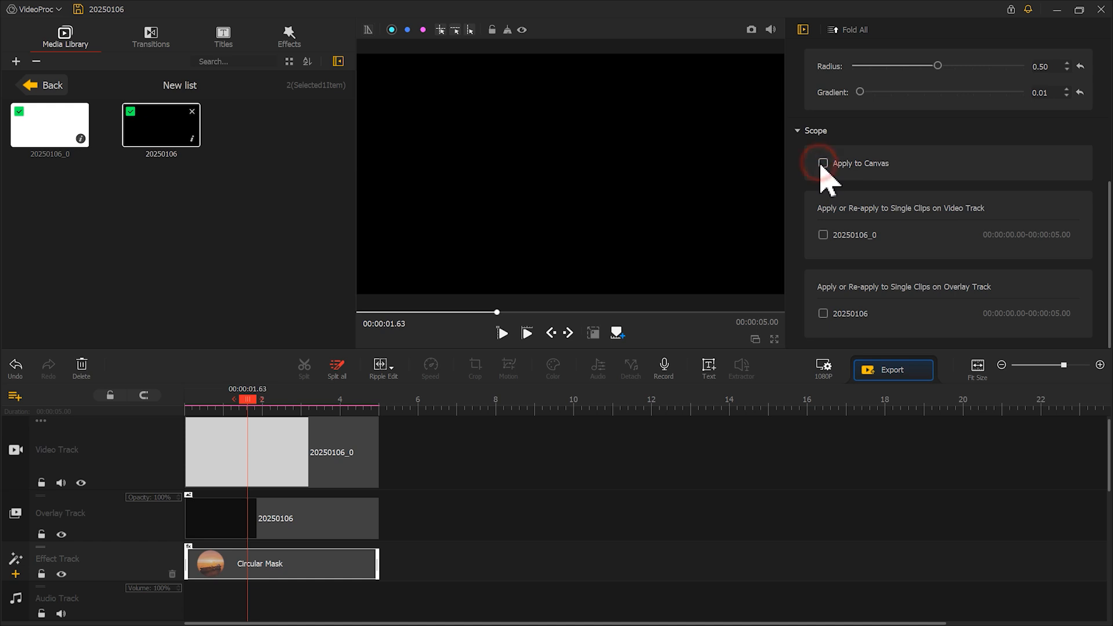
left_click(823, 314)
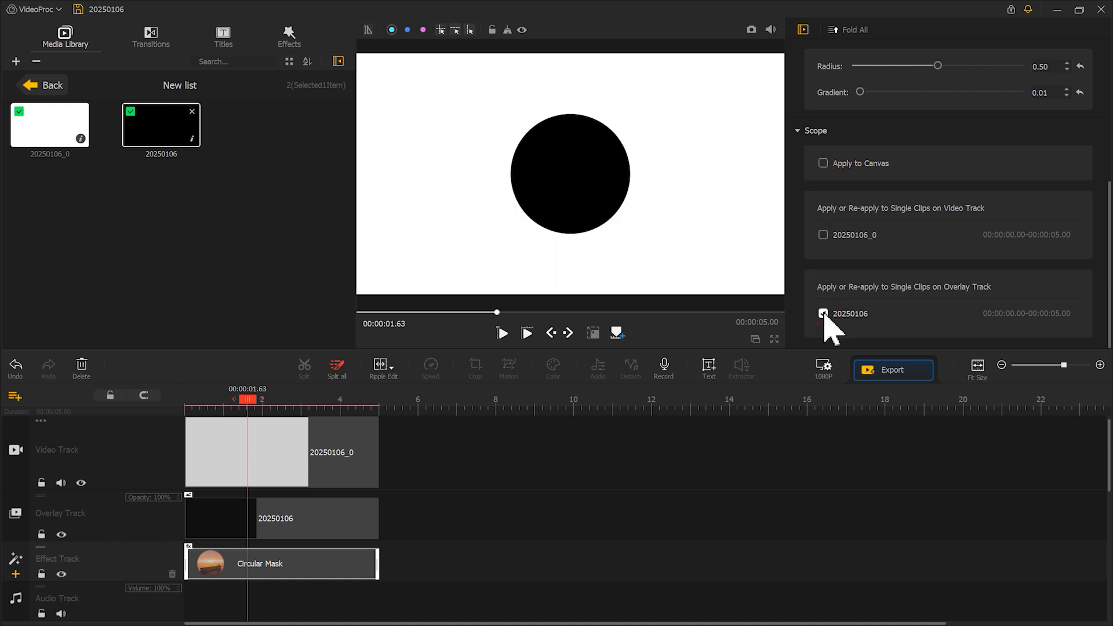
Take a snapshot of the black circle on white and import both circle snapshots into the media library.
left_click(751, 29)
left_click(752, 30)
left_click_drag(720, 272, 207, 220)
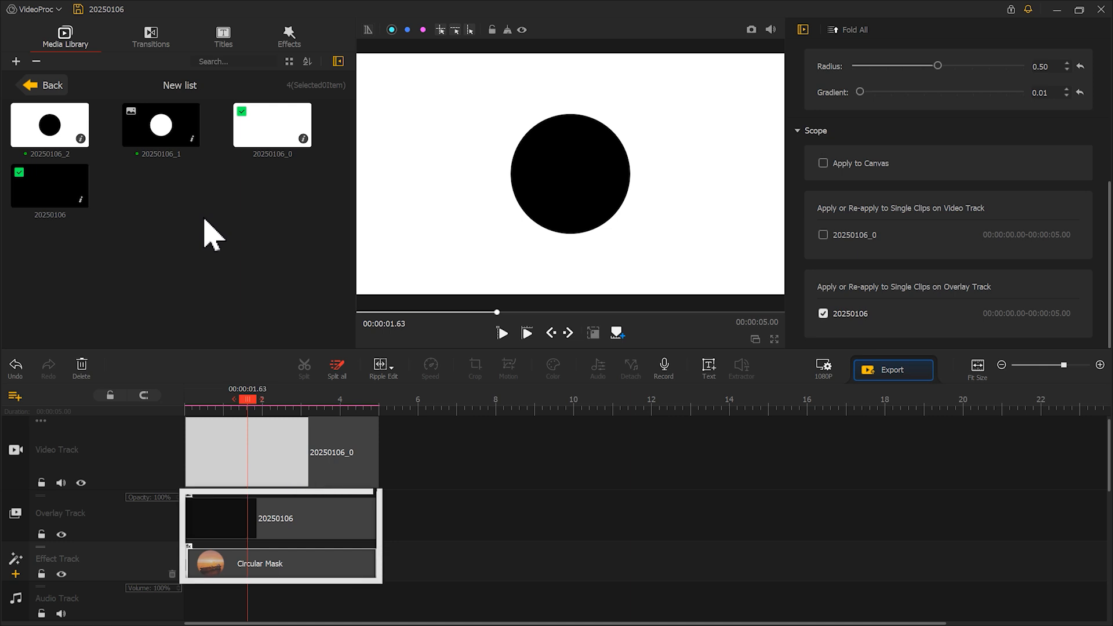
Replace the black overlay clip and Circular Mask with the image 20250106_2 on the overlay track, fitted to the screen height.
left_click(341, 526)
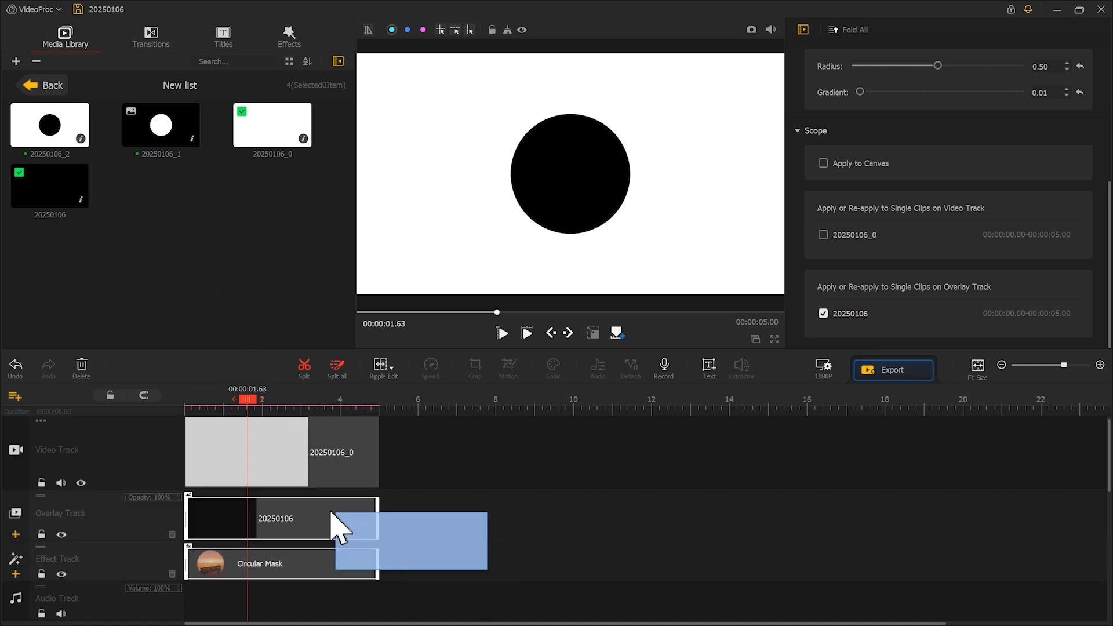
left_click(86, 370)
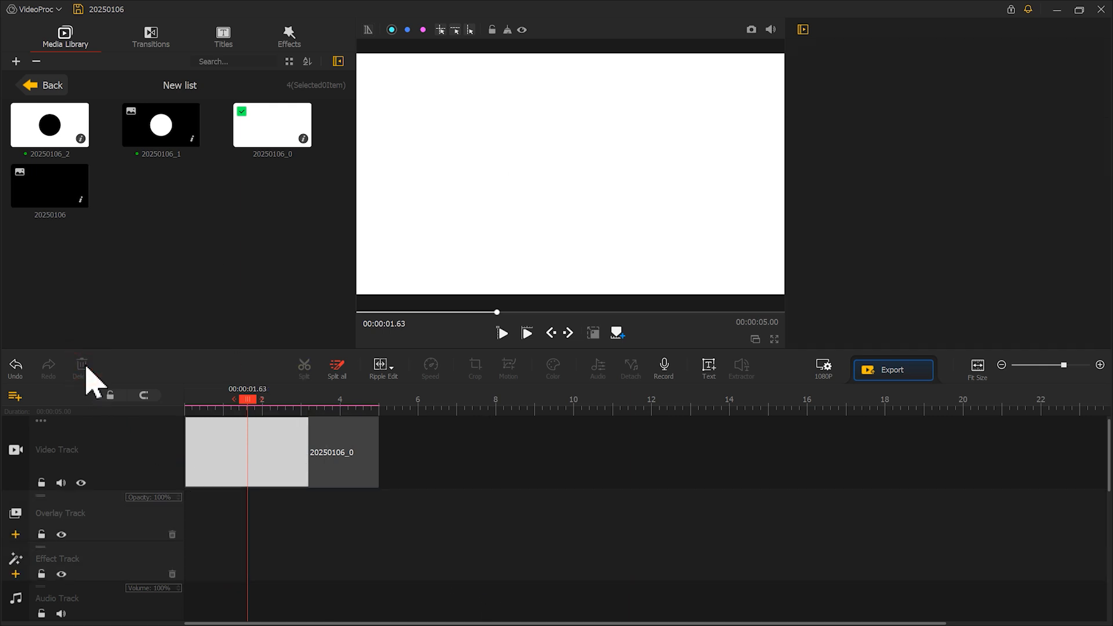
left_click_drag(71, 135, 179, 532)
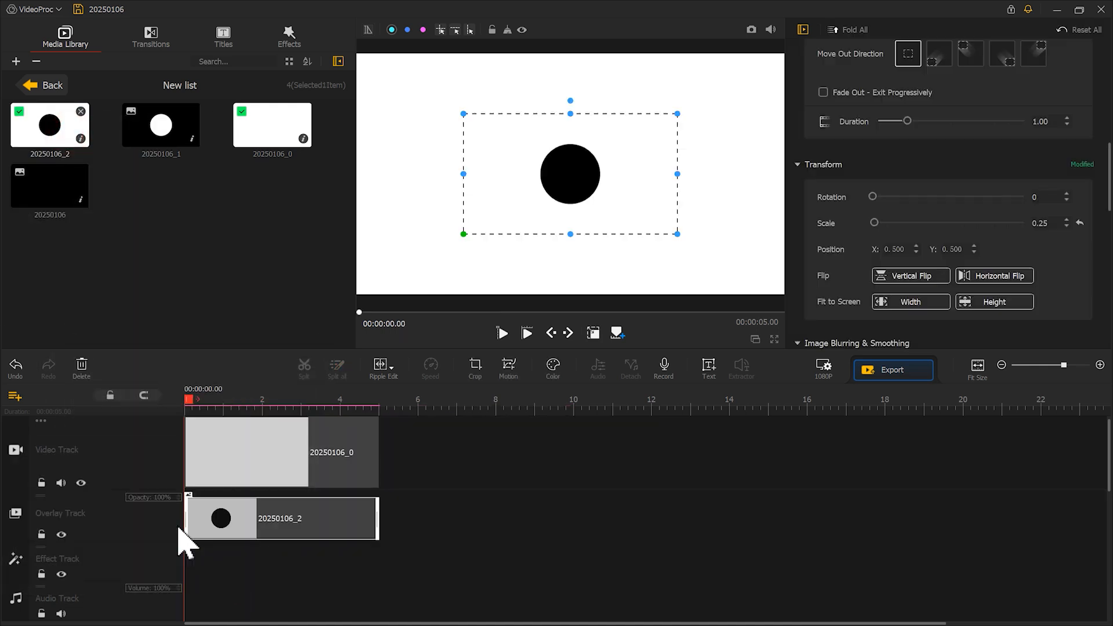
left_click(993, 305)
Set the overlay clip's blend mode to Multiply and move its black circle to the left side of the frame.
scroll(1021, 266, "down", 5)
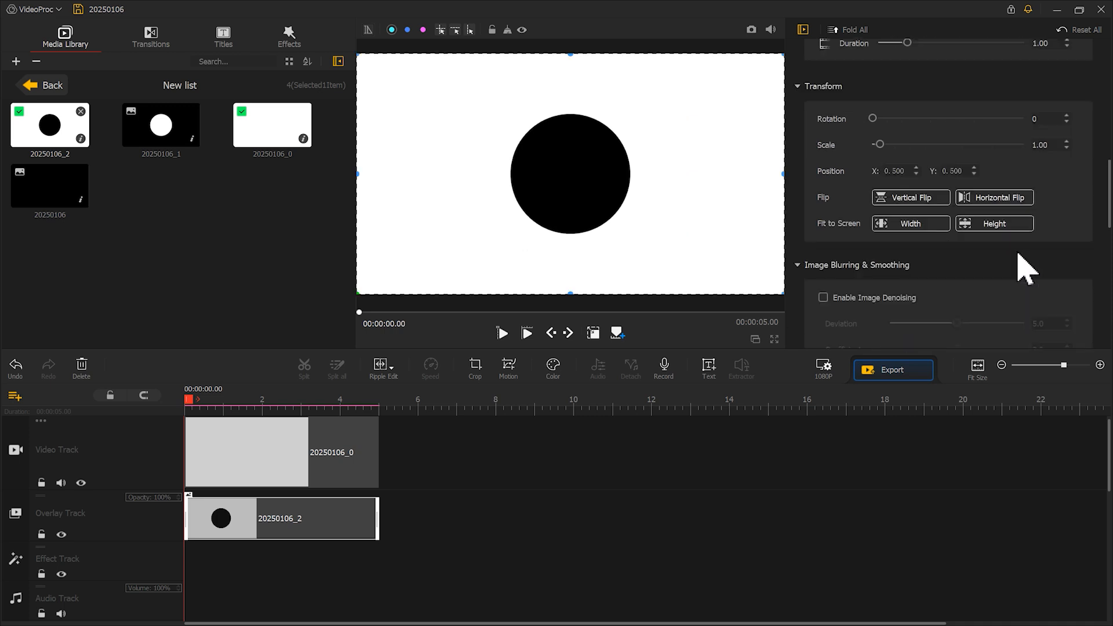
scroll(1025, 267, "down", 3)
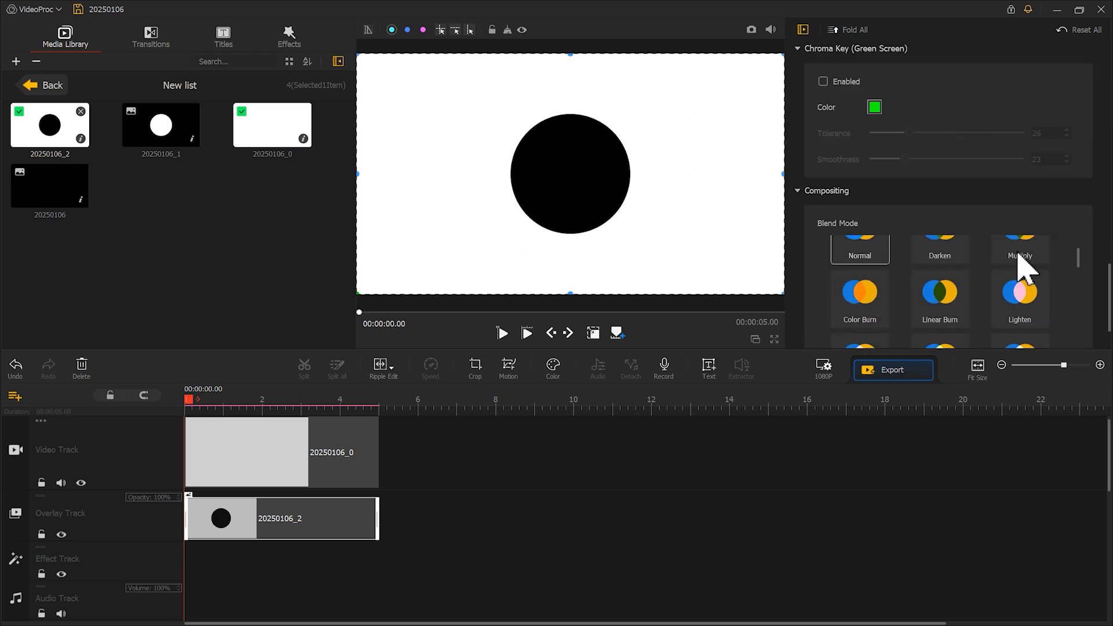
left_click_drag(597, 179, 472, 183)
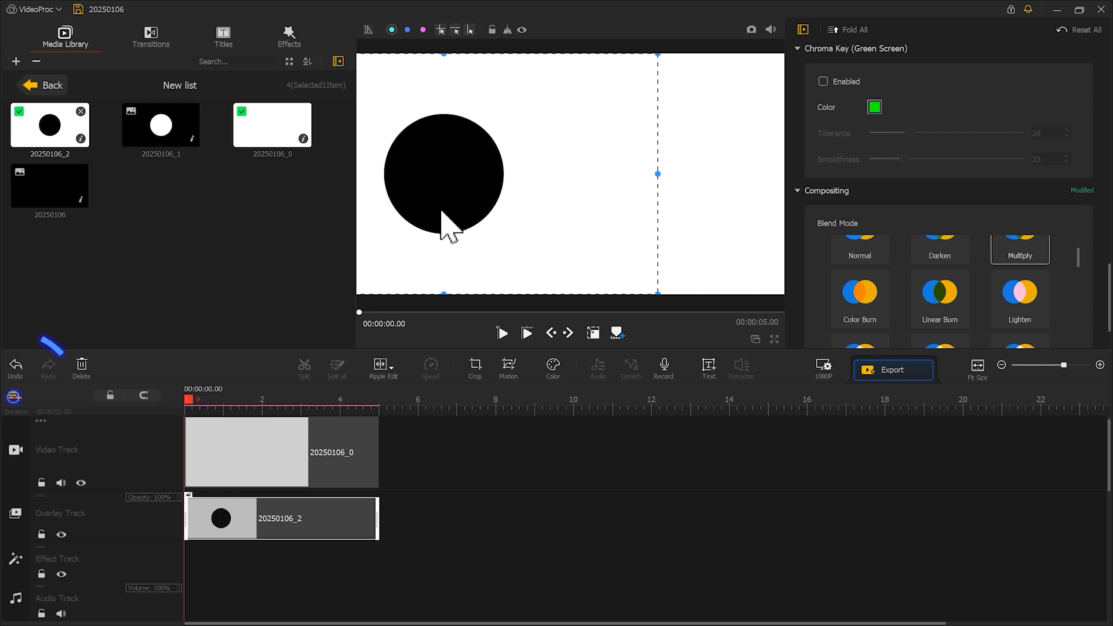
Add a second overlay track and paste a copy of the circle clip onto it at the timeline's start.
left_click(15, 397)
left_click(23, 406)
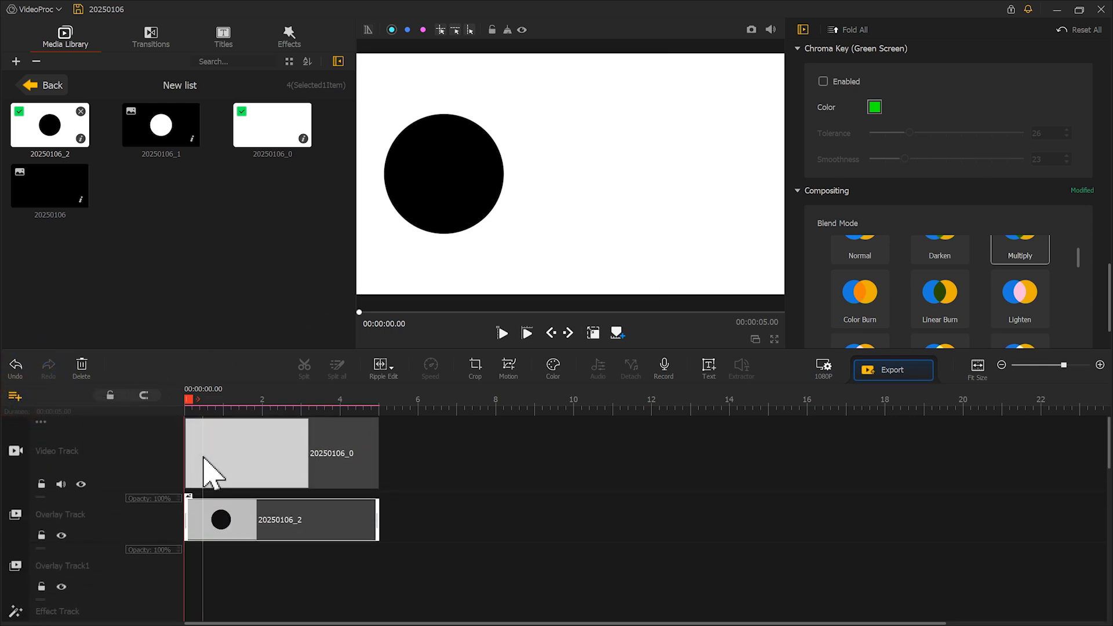
right_click(303, 525)
left_click(319, 567)
right_click(293, 565)
left_click(318, 596)
left_click_drag(316, 580, 186, 580)
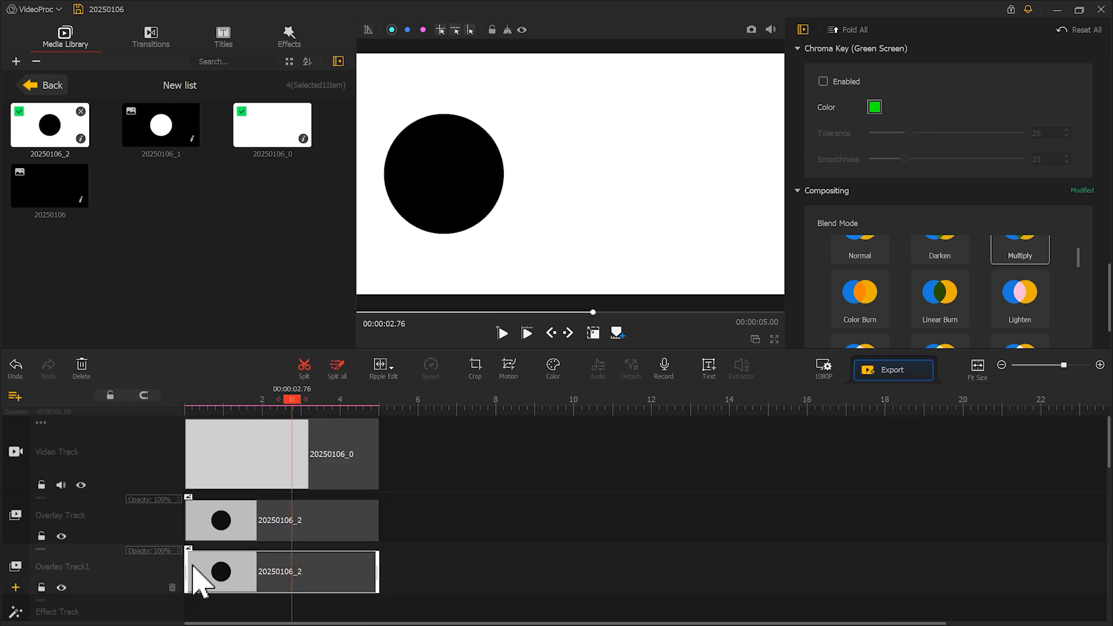
Move the copied circle to the frame's right side and import a snapshot of the two circles into the media library.
left_click_drag(464, 211, 706, 220)
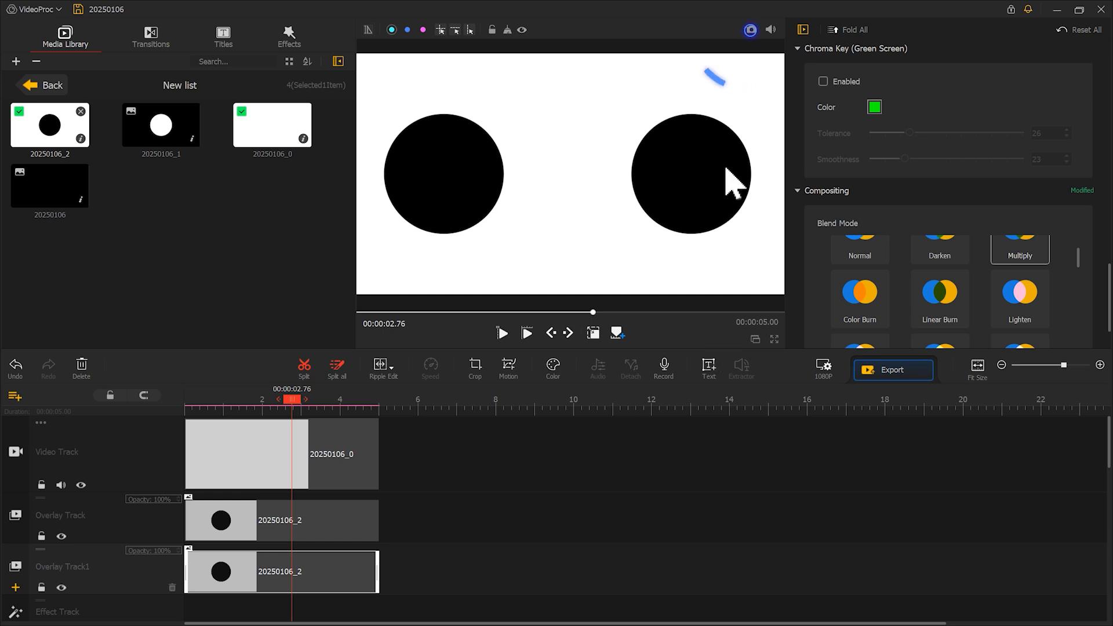
left_click(751, 30)
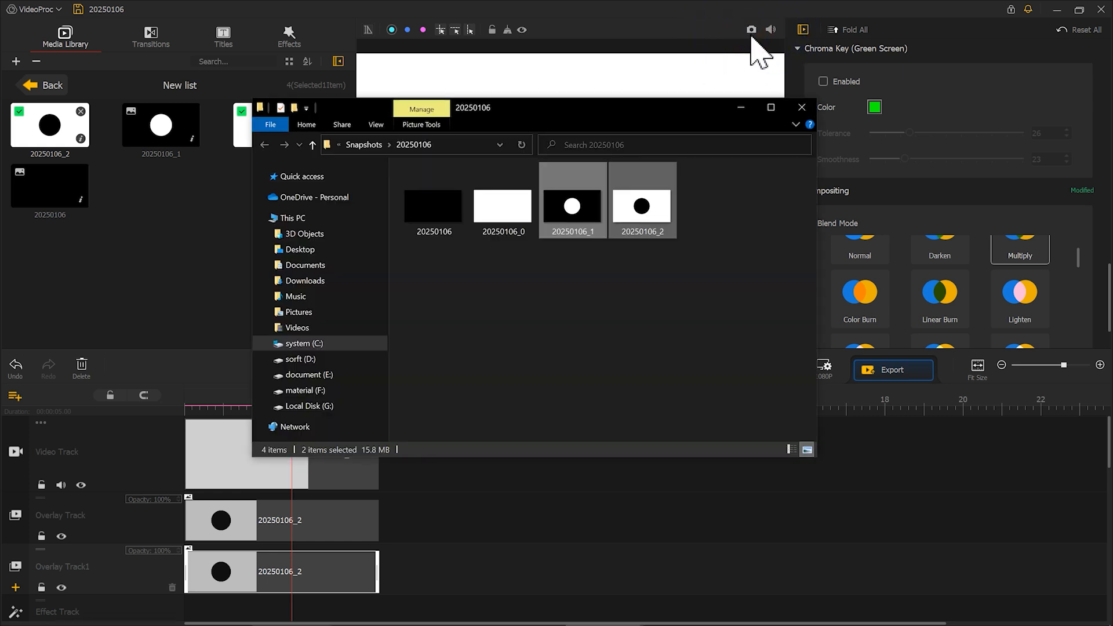
left_click_drag(740, 206, 167, 253)
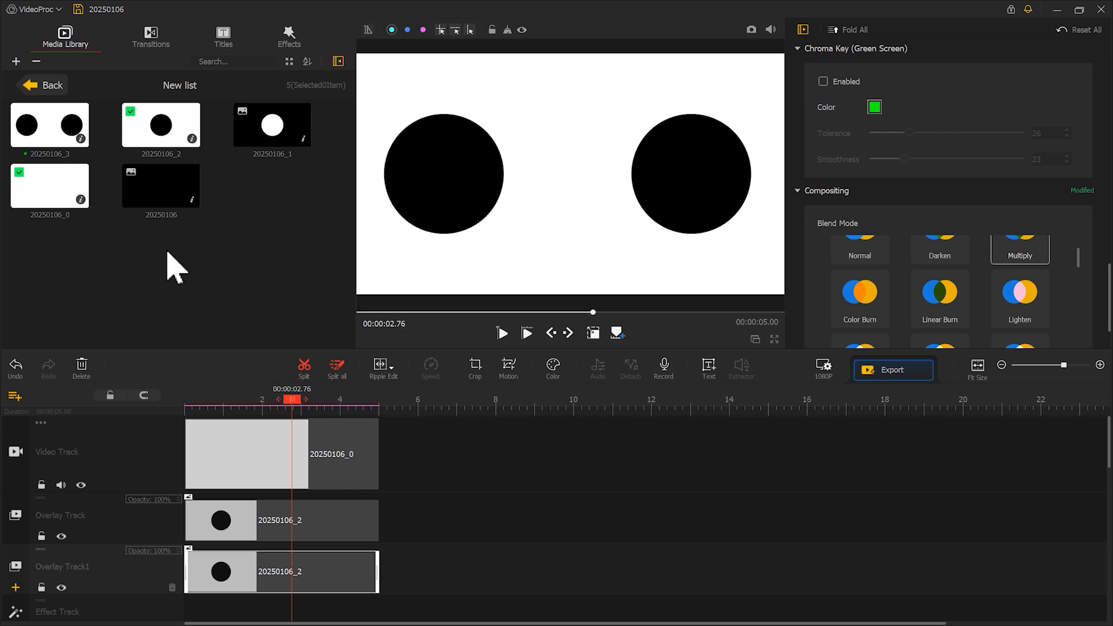
Delete all clips from the video track and both overlay tracks.
left_click_drag(423, 579, 191, 447)
left_click(81, 366)
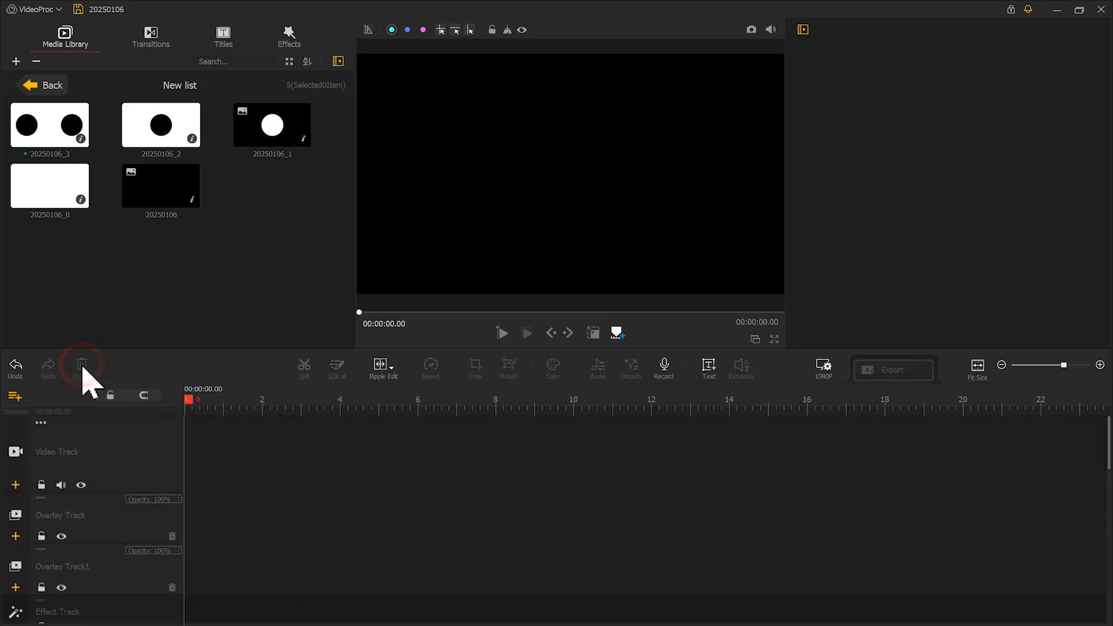
Place 20250106_1 on the video track and 20250106_3 on the first overlay track, extending both clips to 12 seconds.
left_click_drag(277, 152, 215, 464)
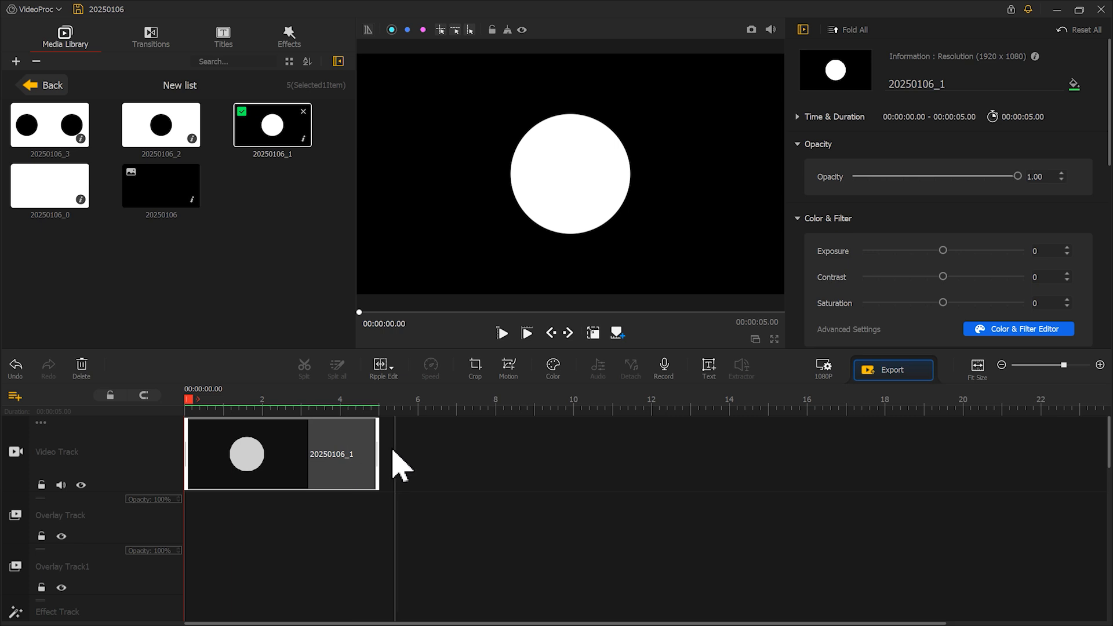
left_click_drag(377, 446, 651, 447)
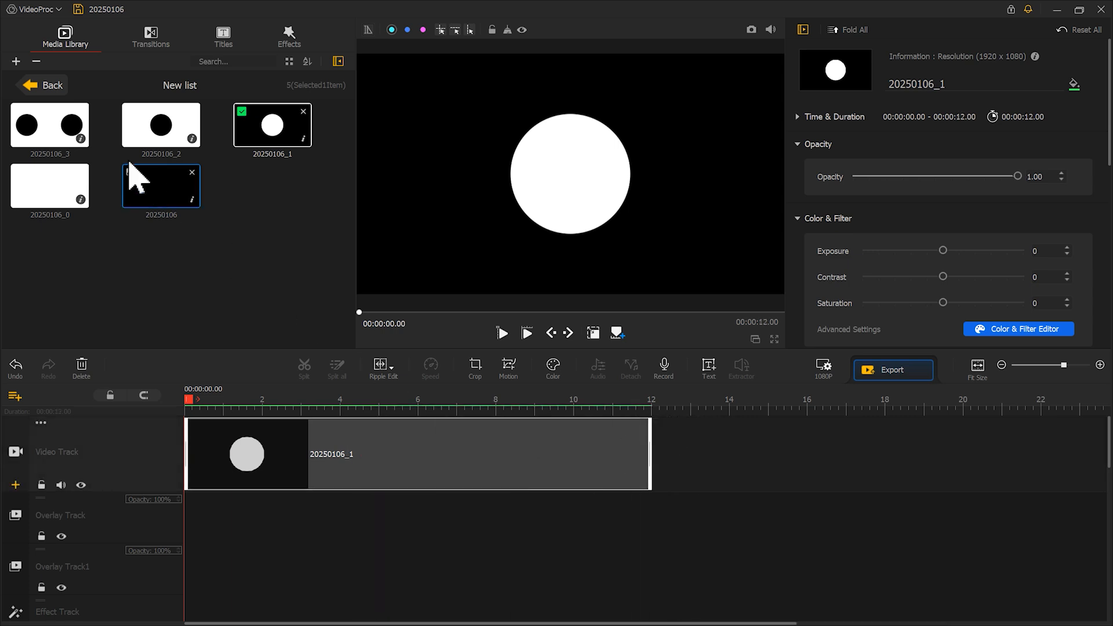
left_click_drag(65, 138, 199, 529)
left_click_drag(375, 520, 649, 523)
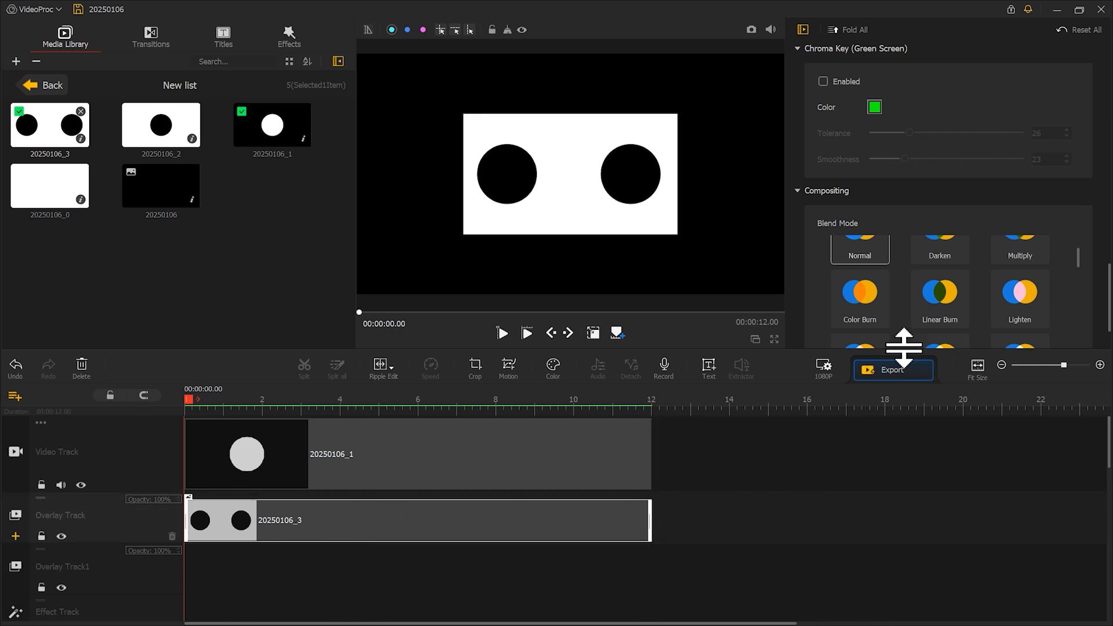
Fit the two-circle overlay clip to the screen height and set its blend mode to Multiply.
scroll(984, 180, "up", 5)
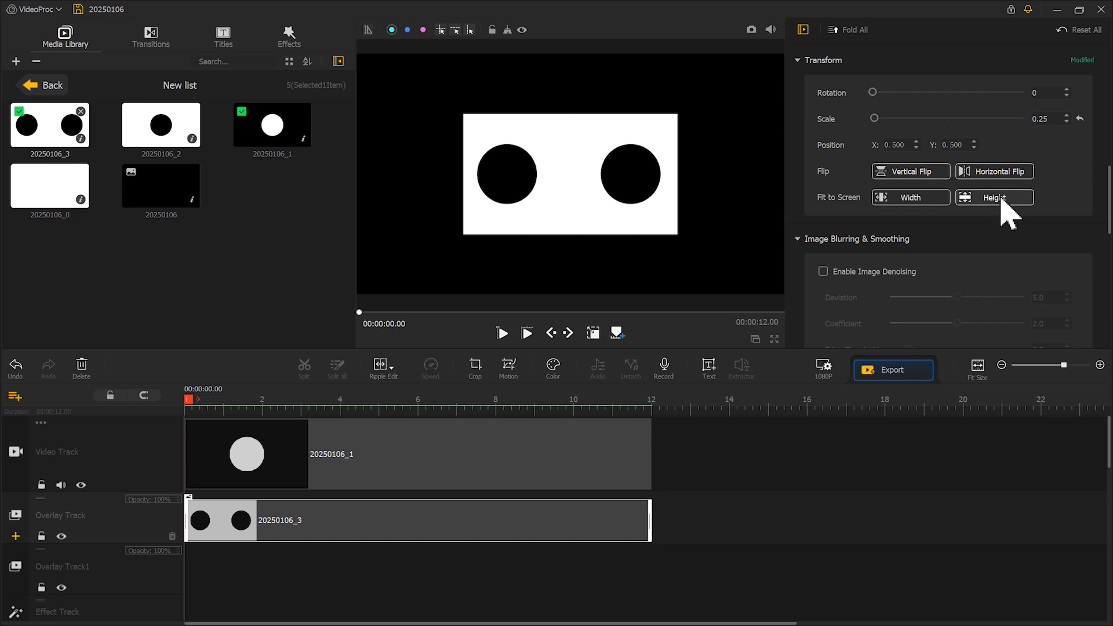
left_click(1001, 199)
scroll(1009, 227, "down", 5)
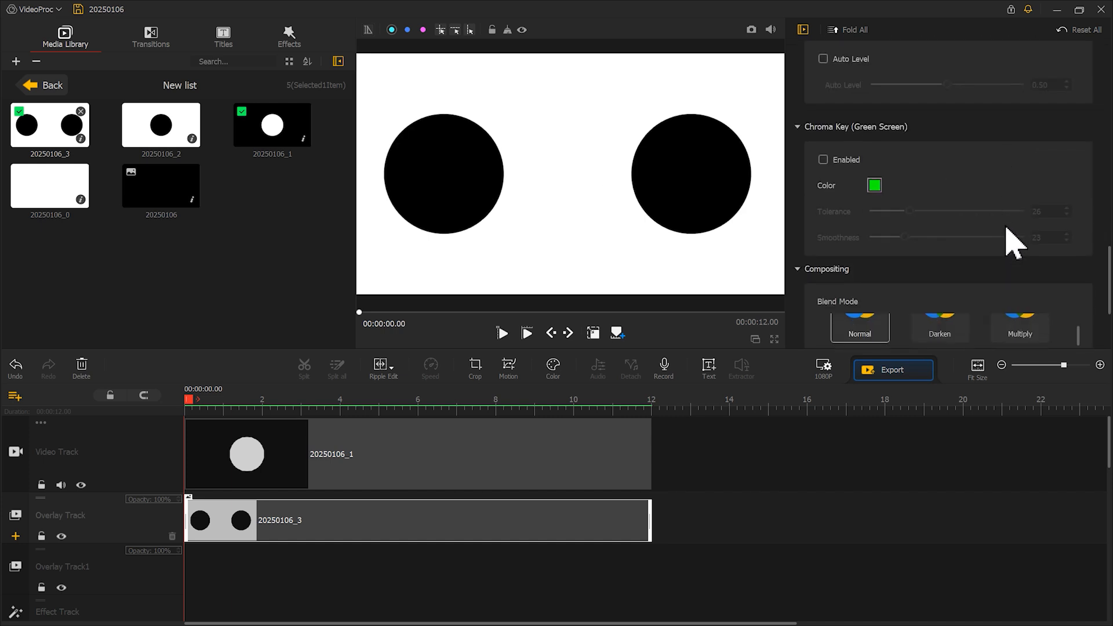
left_click(1021, 251)
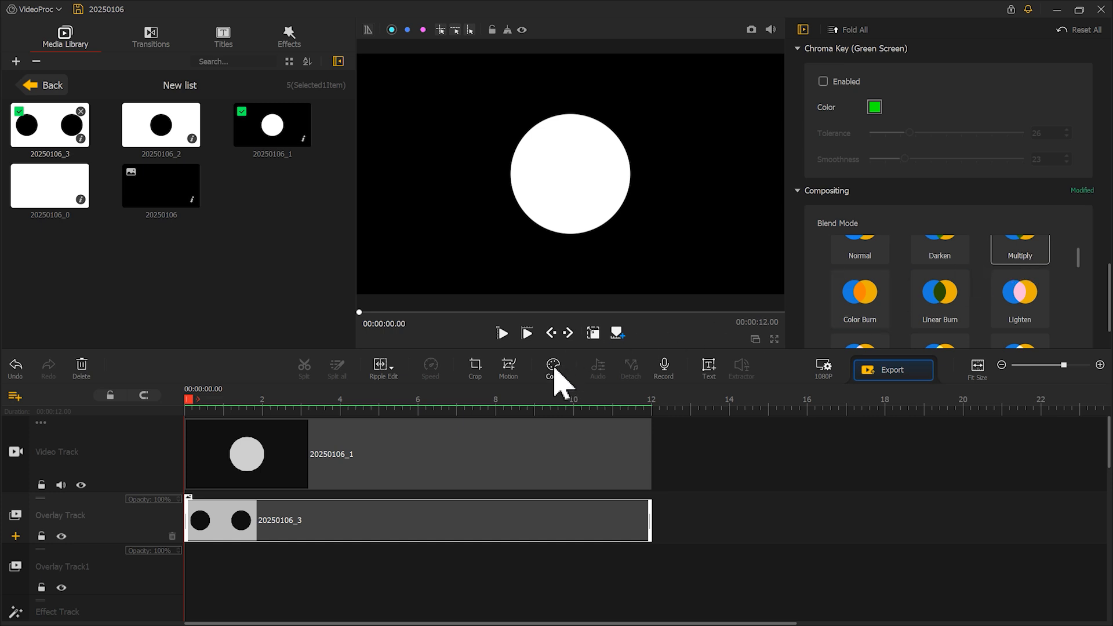
Add a motion keyframe at the overlay clip's start, with the frame reduced to 1838x1034 and centred on the right-hand circle.
left_click(509, 368)
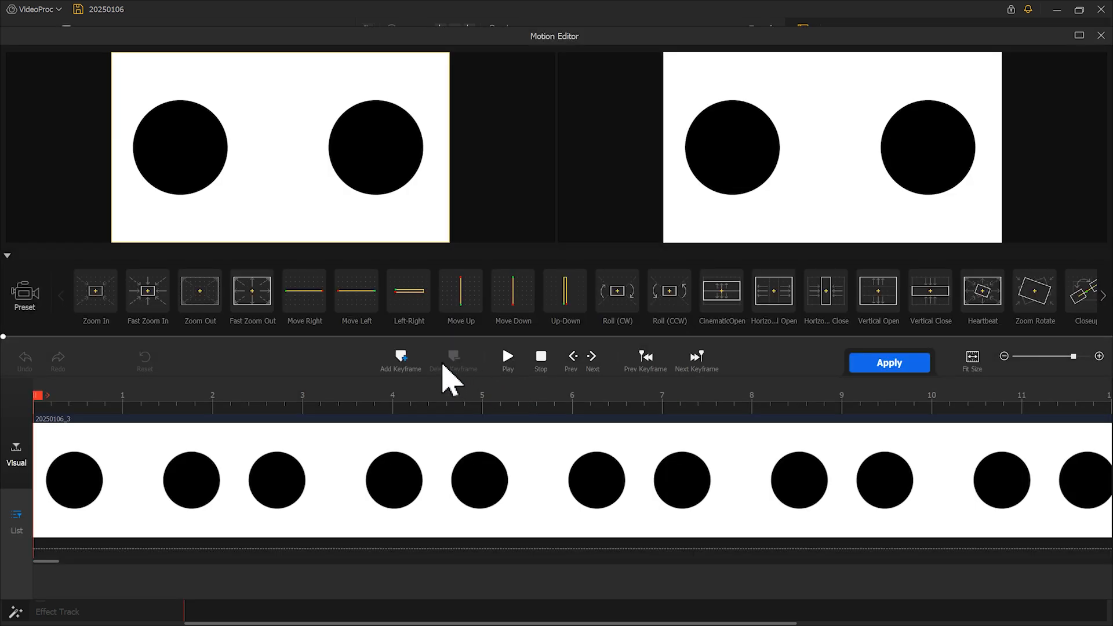
left_click(404, 362)
left_click_drag(315, 174, 442, 236)
left_click_drag(316, 162, 322, 167)
left_click_drag(179, 184, 280, 188)
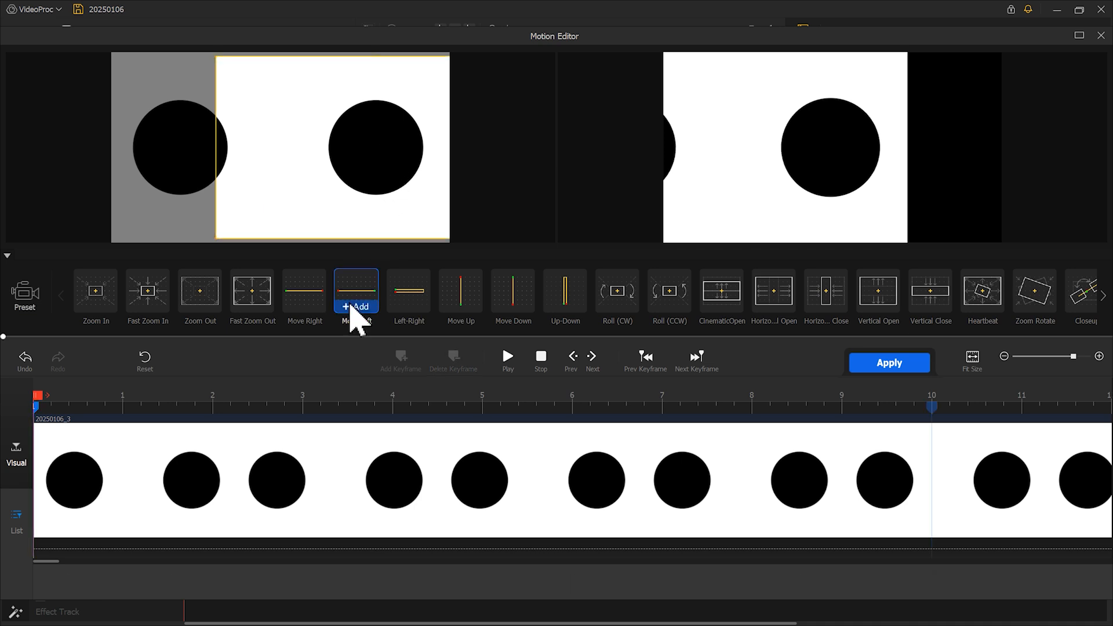
Add a second motion keyframe at 3.40 s with the frame centred at (960,540) and the speed set to Smooth Speed Up 1.
left_click(338, 401)
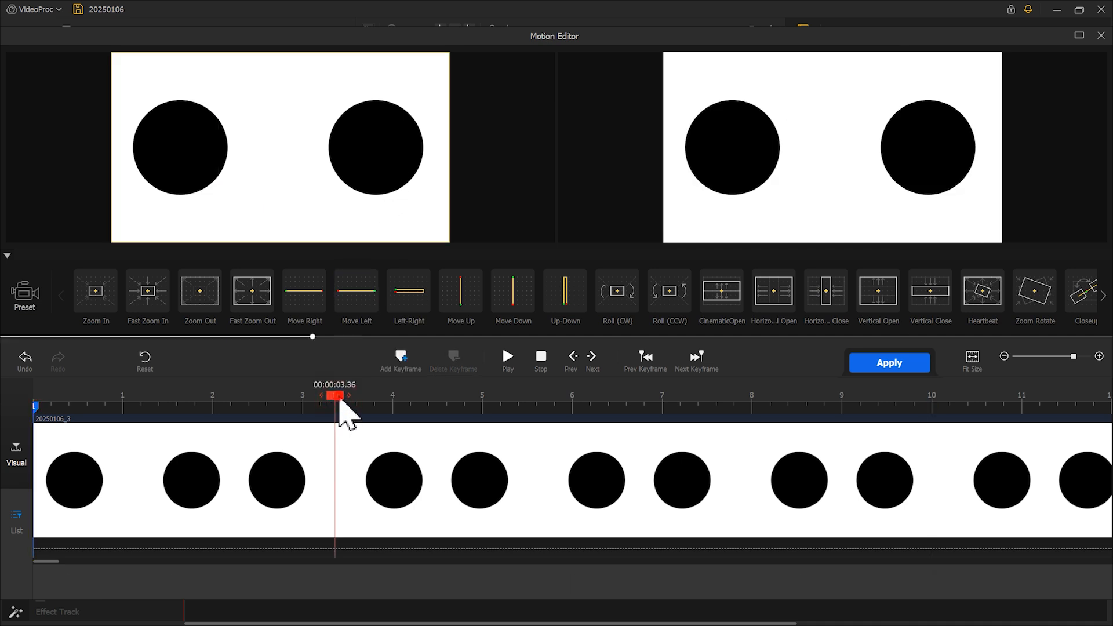
left_click_drag(341, 400, 344, 400)
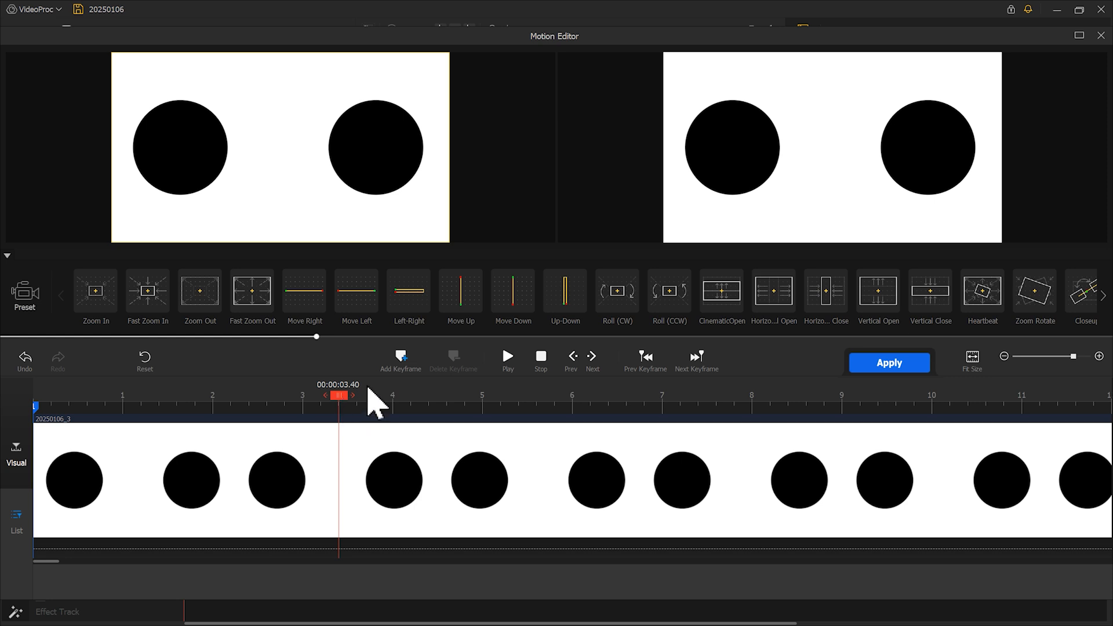
left_click(399, 361)
left_click_drag(425, 223, 326, 208)
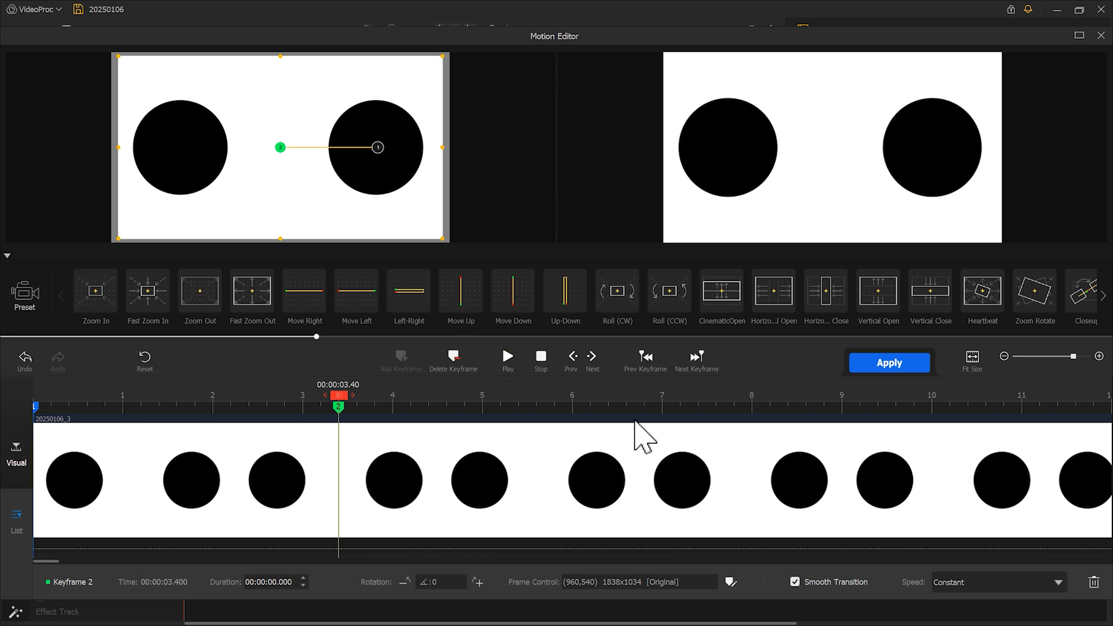
left_click(1052, 583)
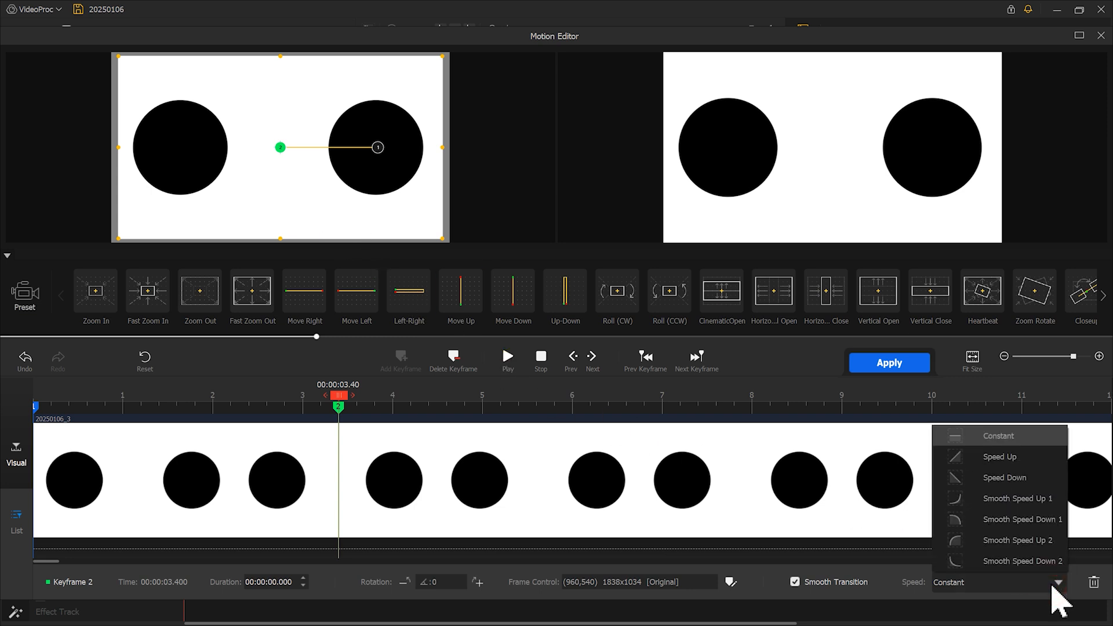
left_click(1023, 493)
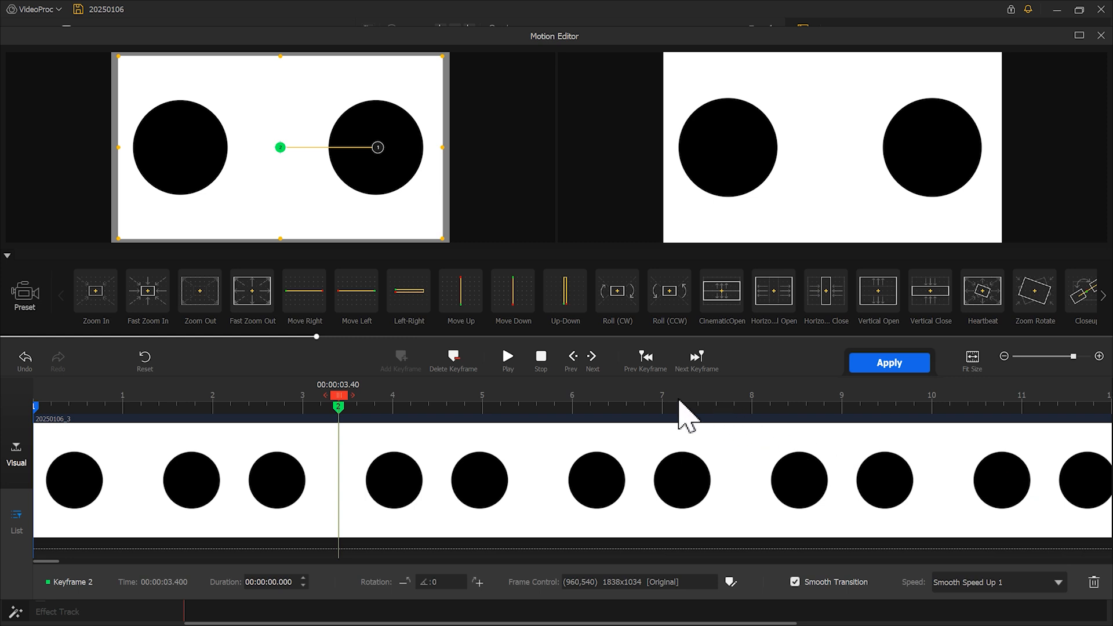
Add a third motion keyframe at 6.00 s with the frame moved to (422,540) and the speed set to Smooth Speed Down 1.
left_click(573, 408)
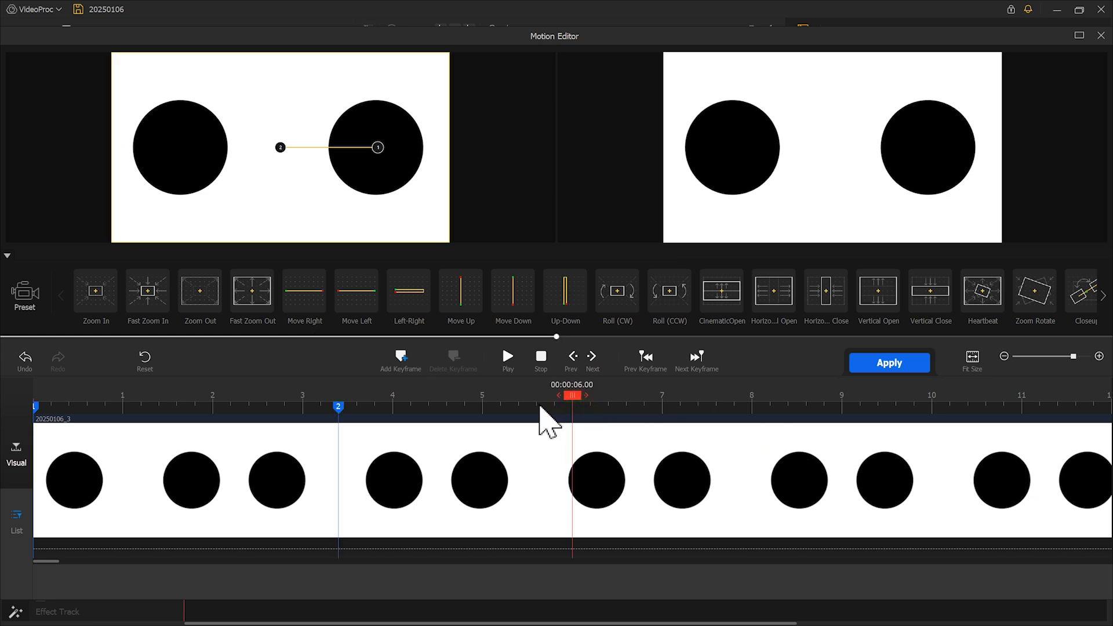
left_click(399, 359)
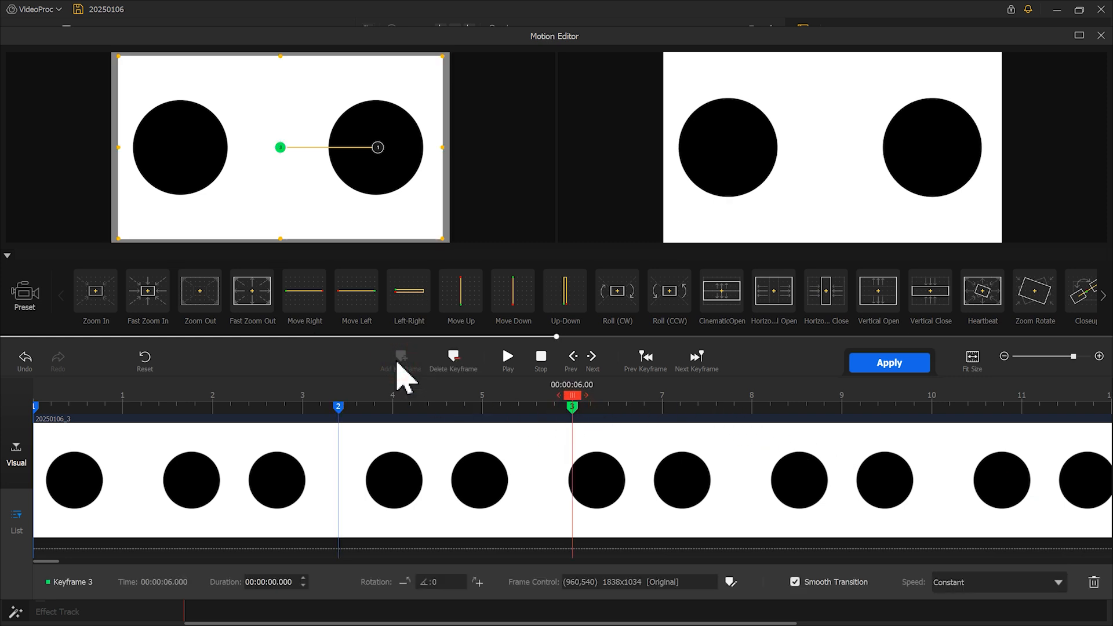
left_click_drag(402, 207, 306, 207)
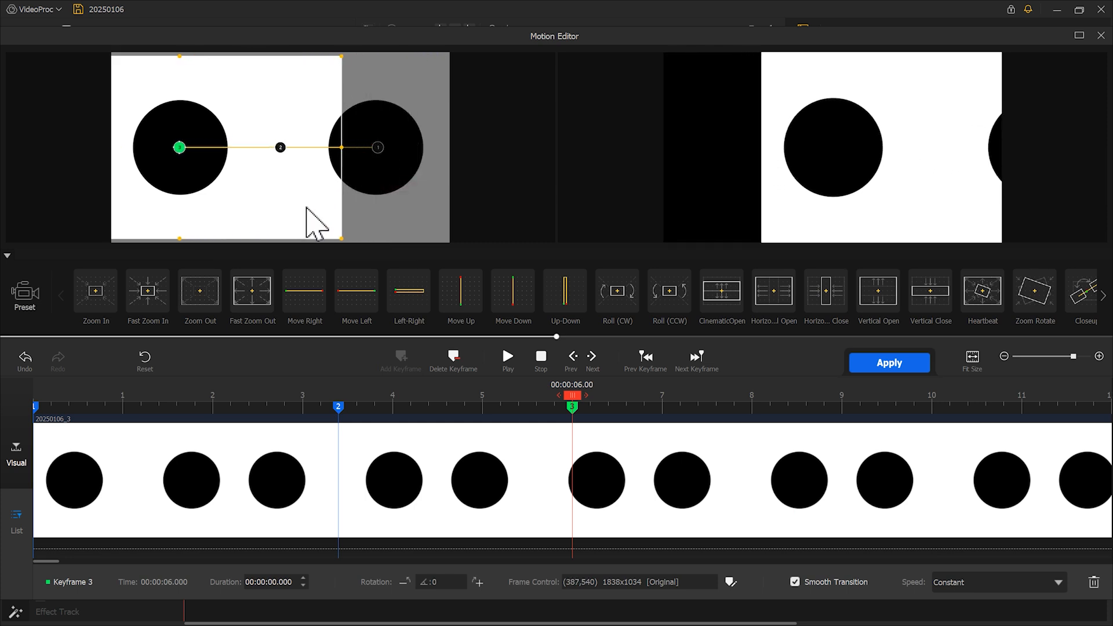
left_click_drag(224, 193, 231, 195)
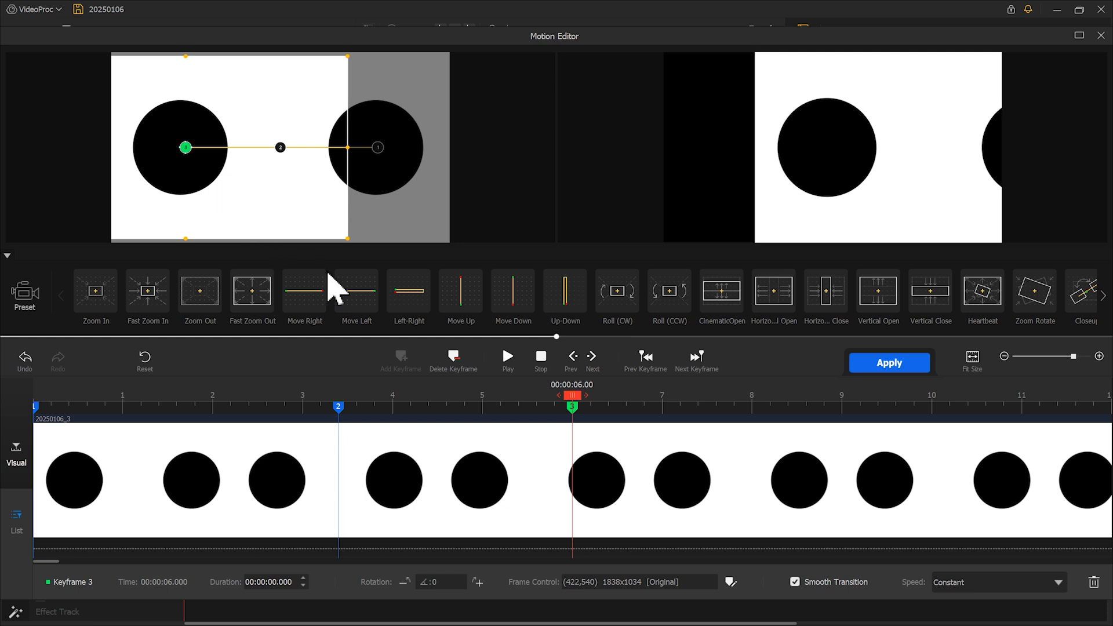
left_click(990, 583)
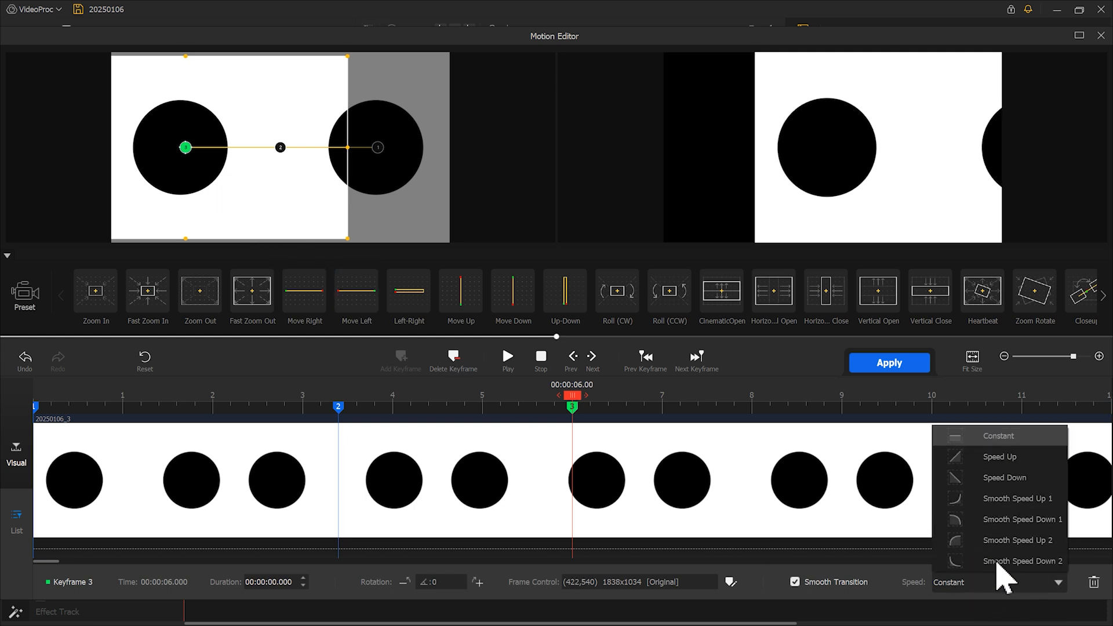
left_click(1007, 520)
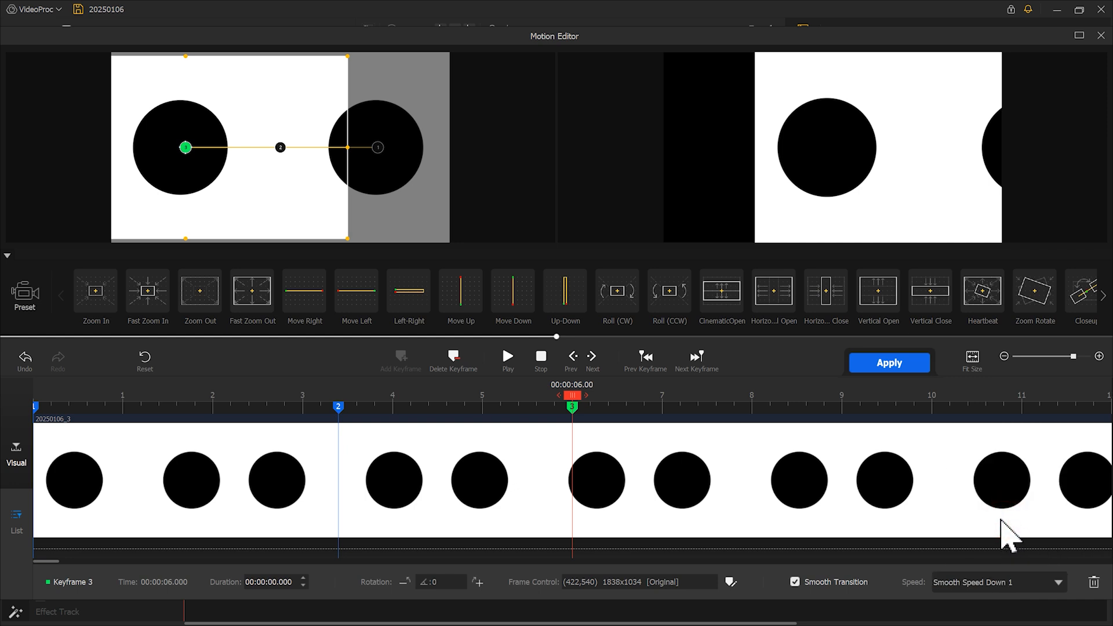
Add motion keyframes at 7.00 s and 12.00 s, both with the frame at (397,540), and apply the motion.
left_click_drag(584, 402, 662, 403)
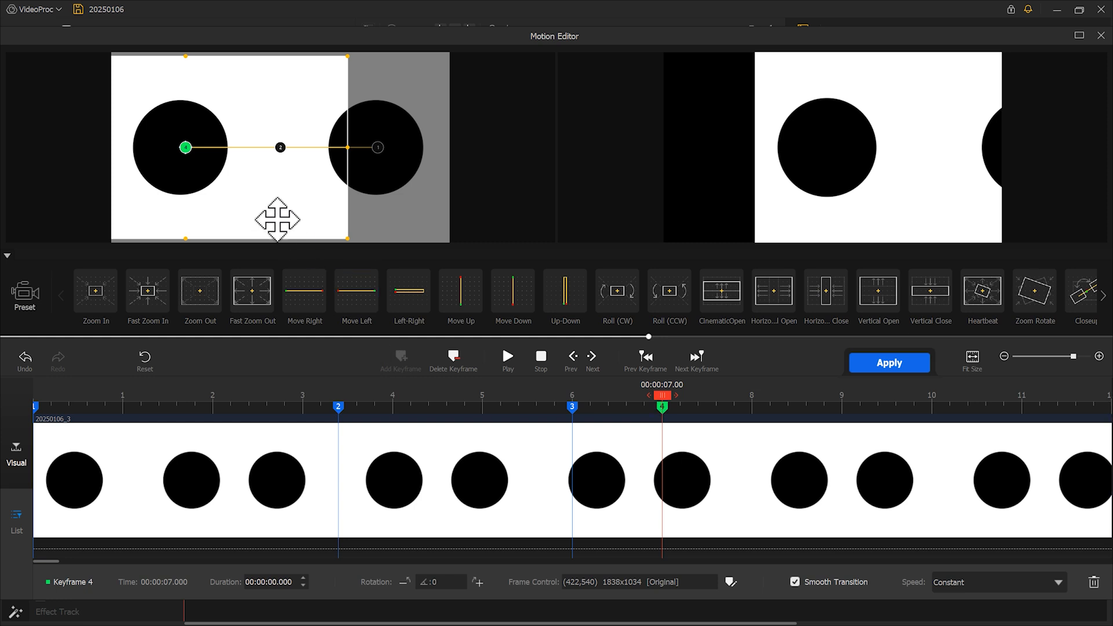
left_click_drag(256, 195, 251, 193)
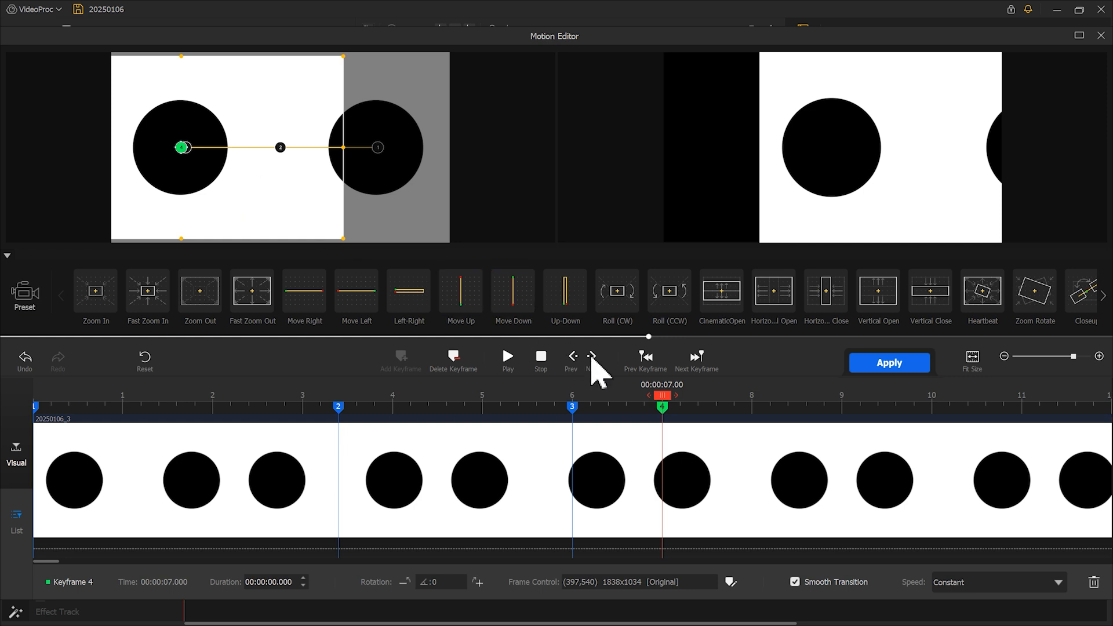
left_click(794, 410)
key("End")
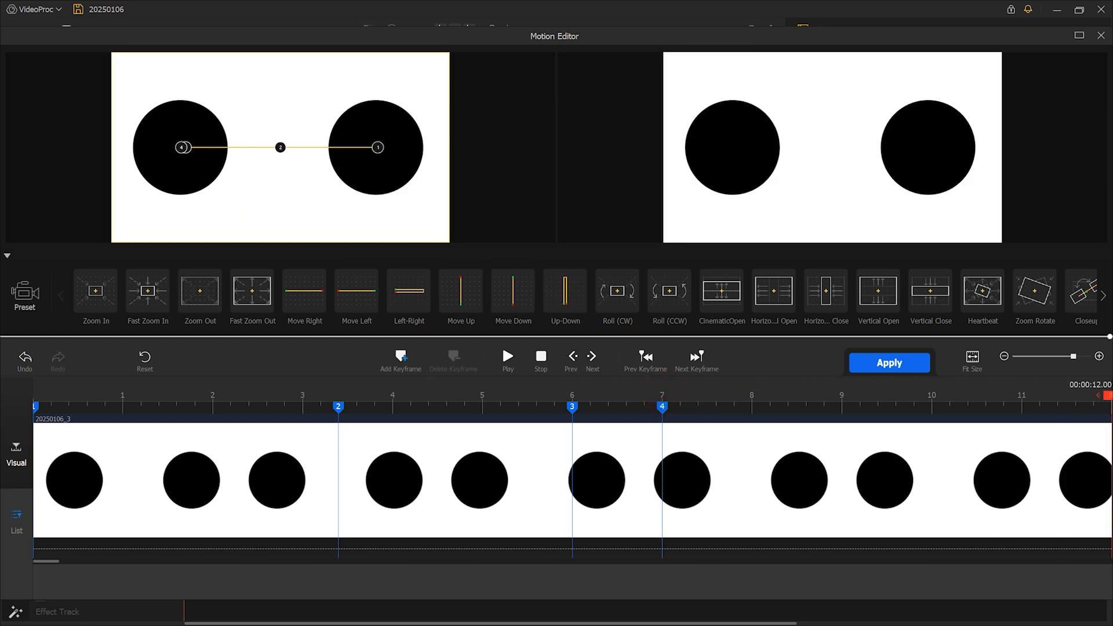
left_click(402, 358)
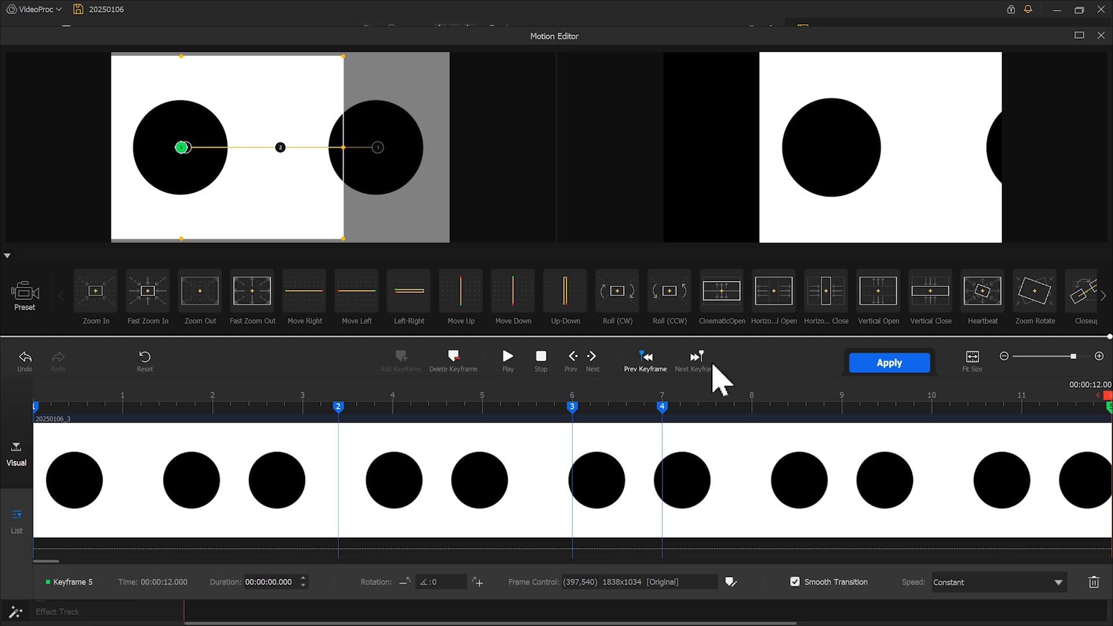
left_click(911, 365)
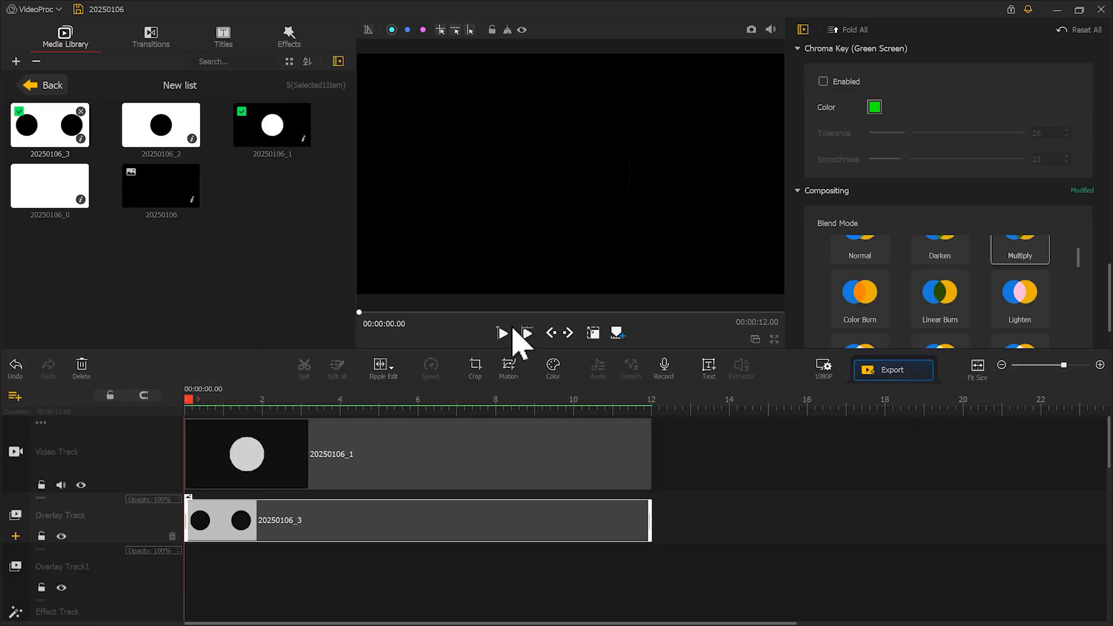
Preview the circle animation and add the moon image to the second overlay track, starting at 5.46 s.
left_click(502, 335)
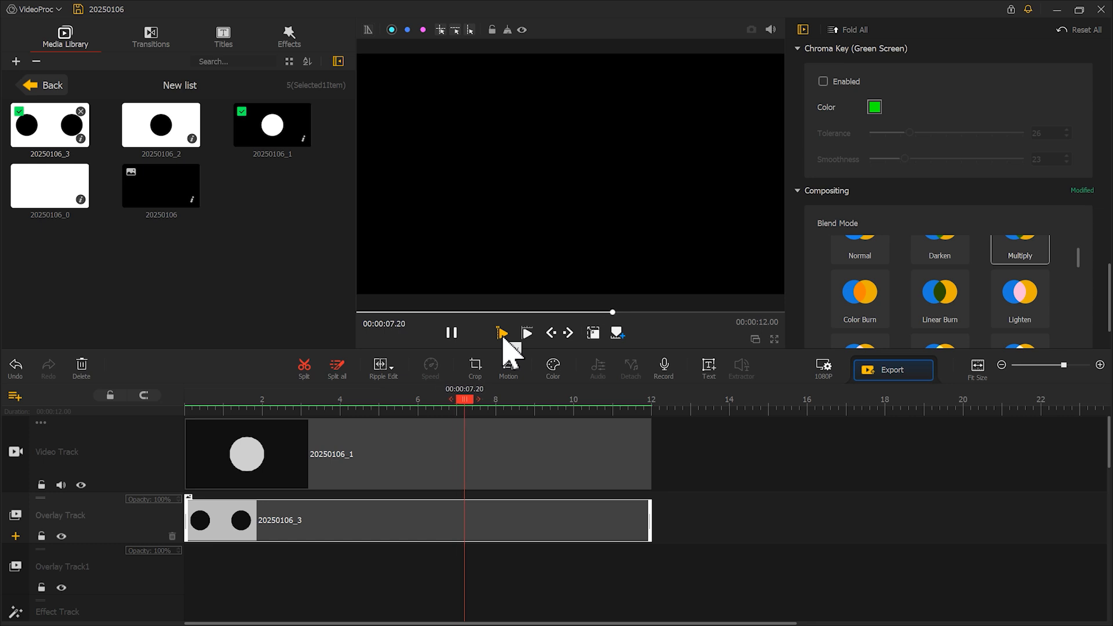
left_click(452, 332)
left_click_drag(882, 177, 133, 249)
left_click_drag(64, 136, 406, 571)
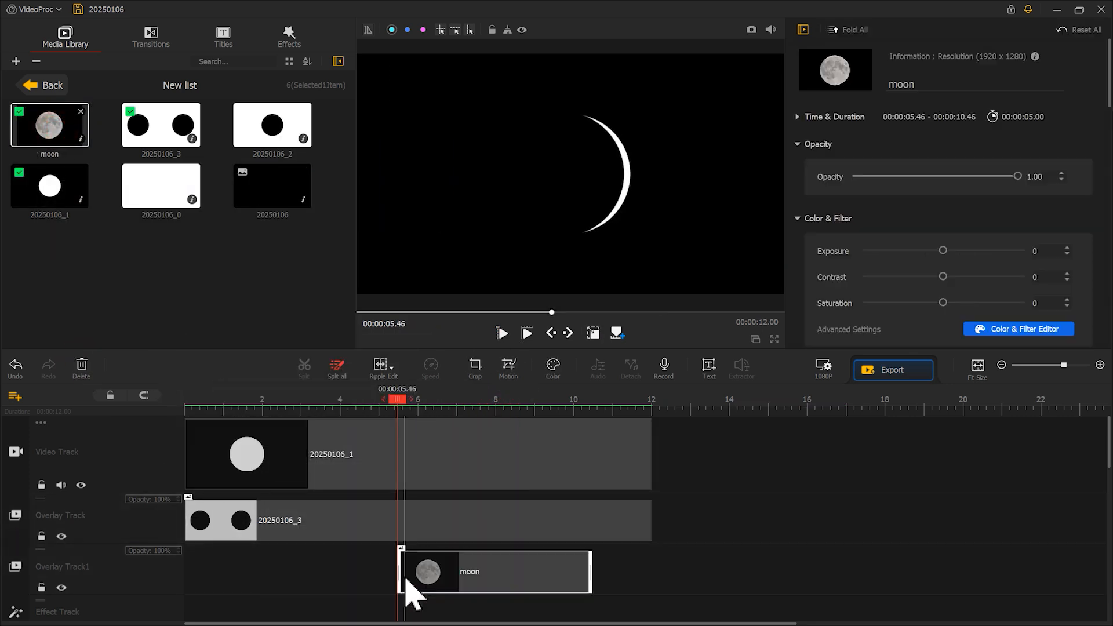
Lower the moon clip's opacity to 0.59 and shift the clip to start at 2.13 s, under the playhead at 3.33 s.
left_click_drag(1017, 176, 958, 176)
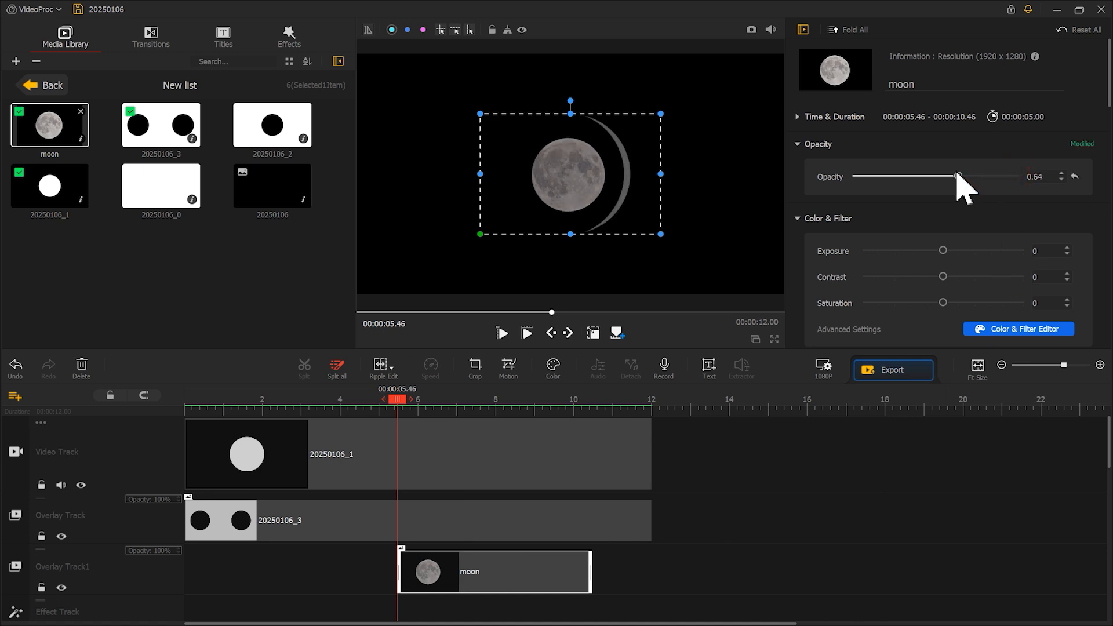
left_click_drag(399, 407, 315, 415)
left_click_drag(452, 580, 322, 580)
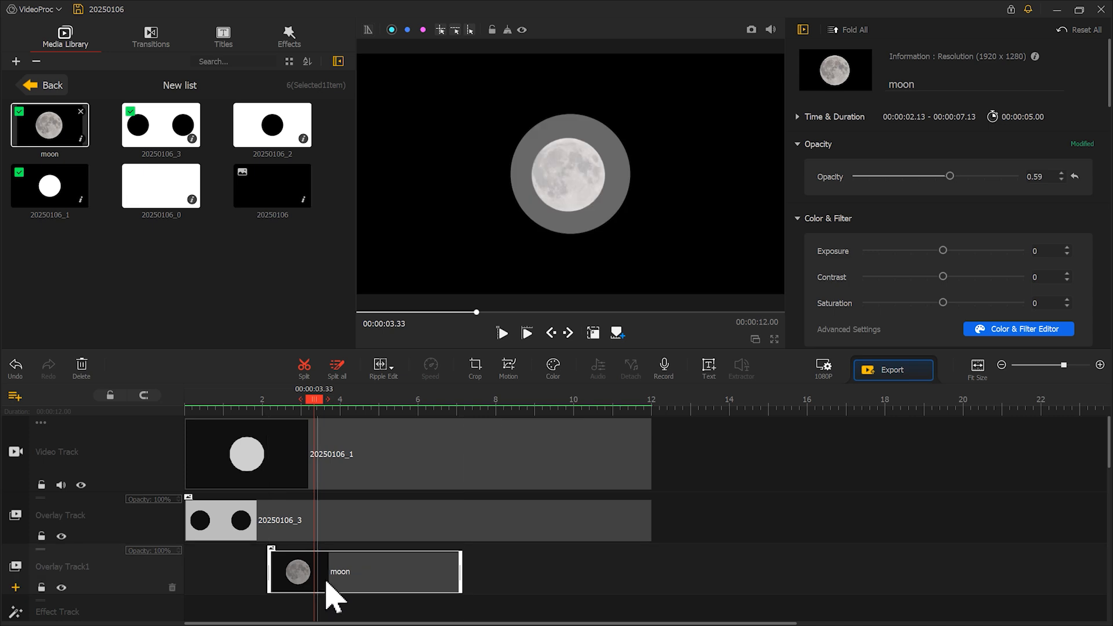
Enlarge and position the moon so it exactly covers the white circle, and set its opacity to 1.00.
left_click_drag(480, 235, 432, 266)
left_click_drag(661, 112, 760, 58)
left_click_drag(623, 192, 606, 211)
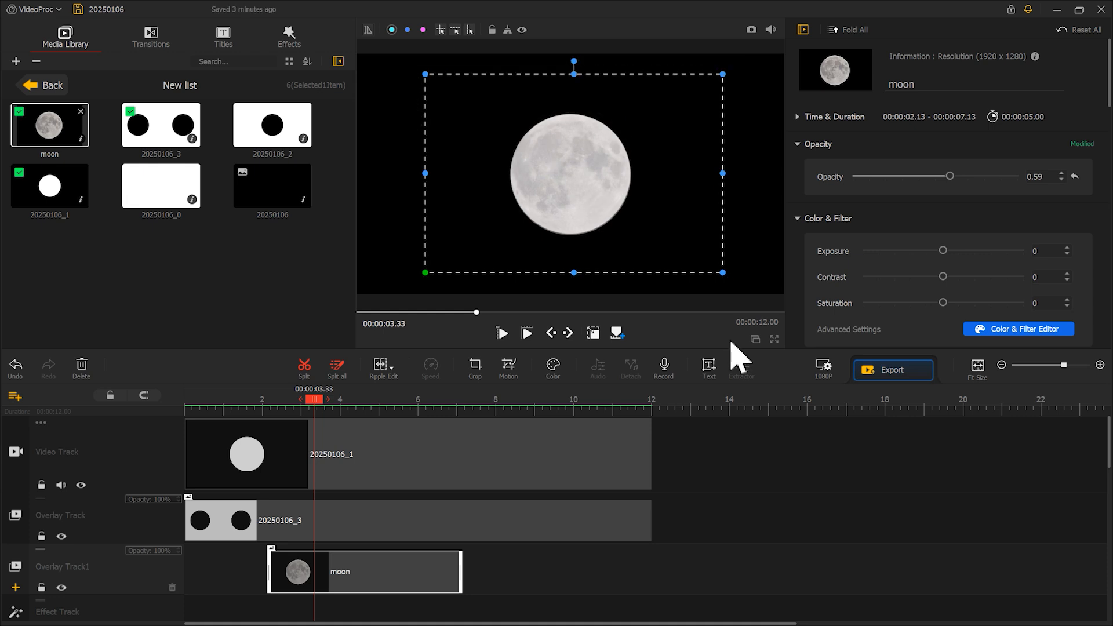
left_click_drag(980, 178, 1038, 180)
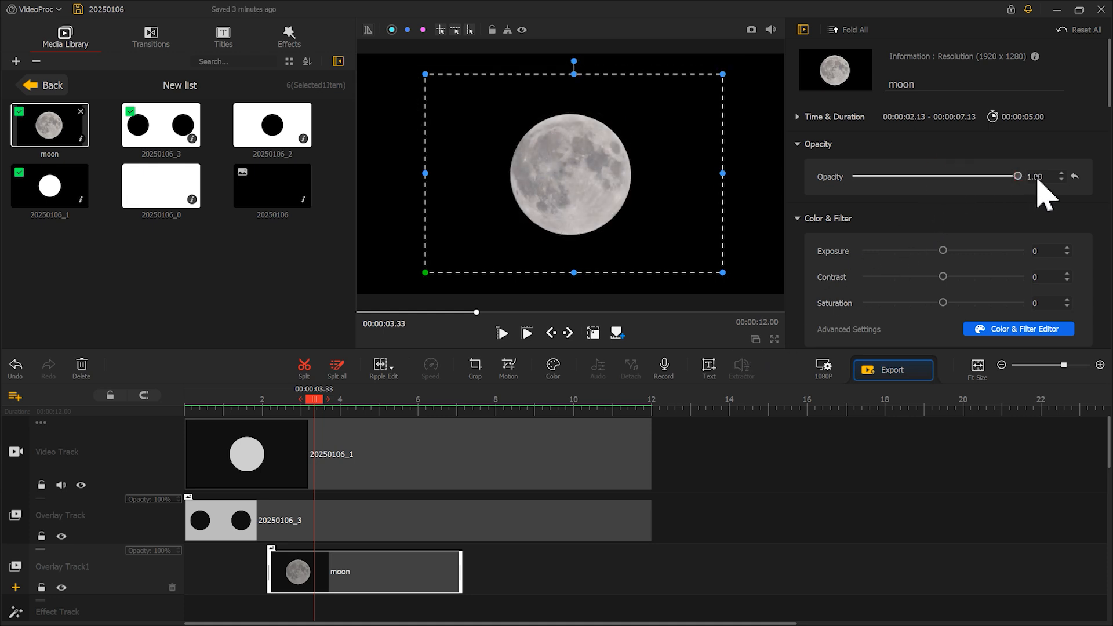
Enable a 1.00-second fade-in on the moon clip, shift it to start at about 6 s, and preview the result.
scroll(991, 226, "down", 5)
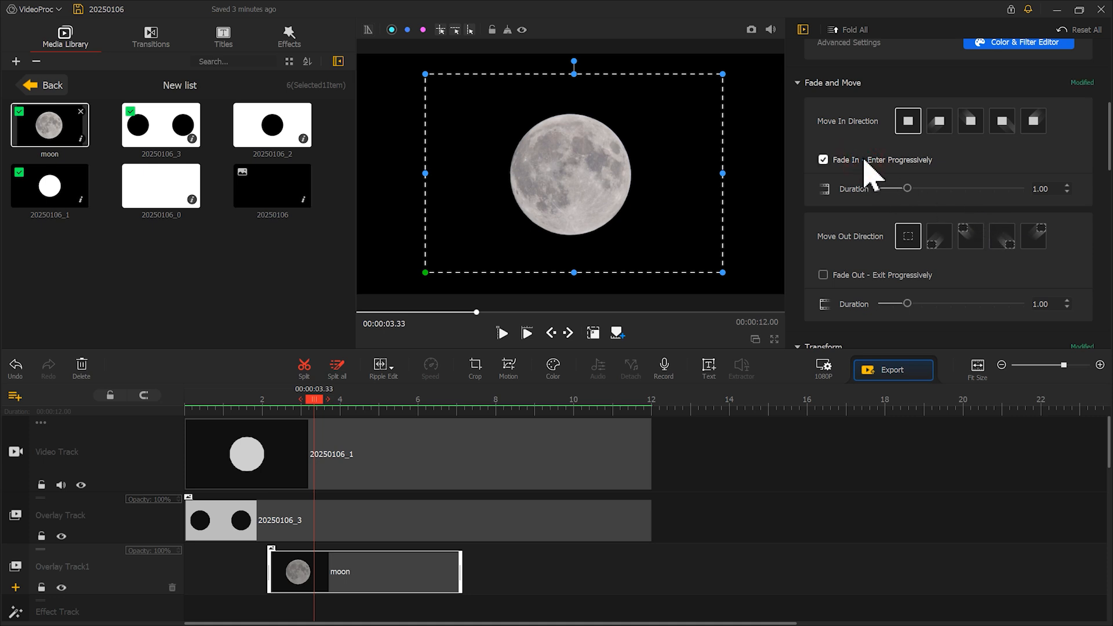
left_click_drag(355, 573, 514, 590)
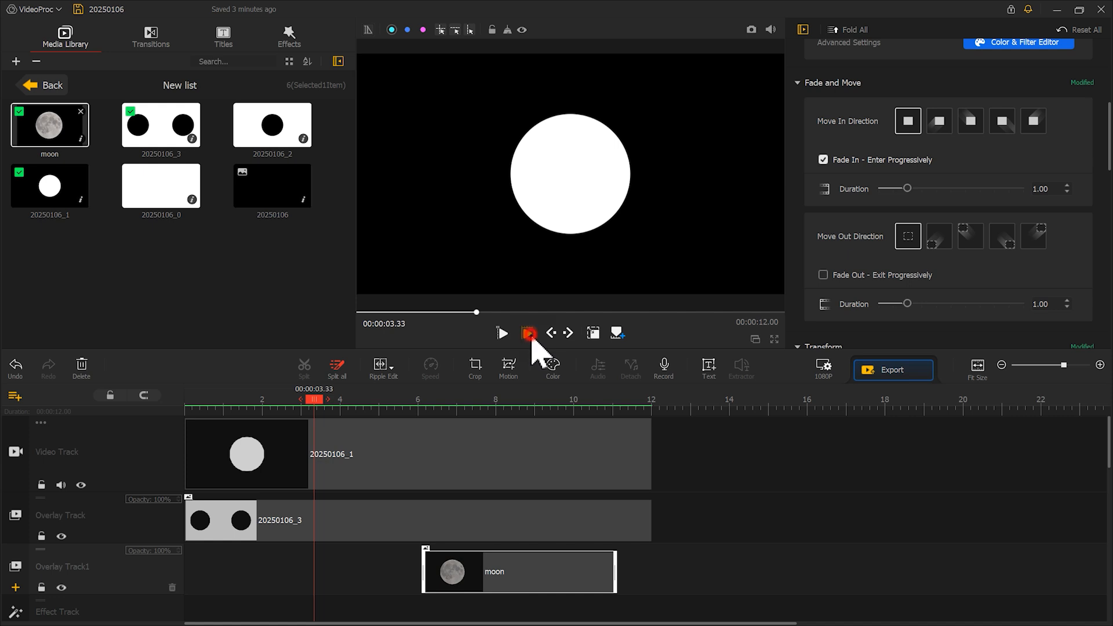
left_click(530, 335)
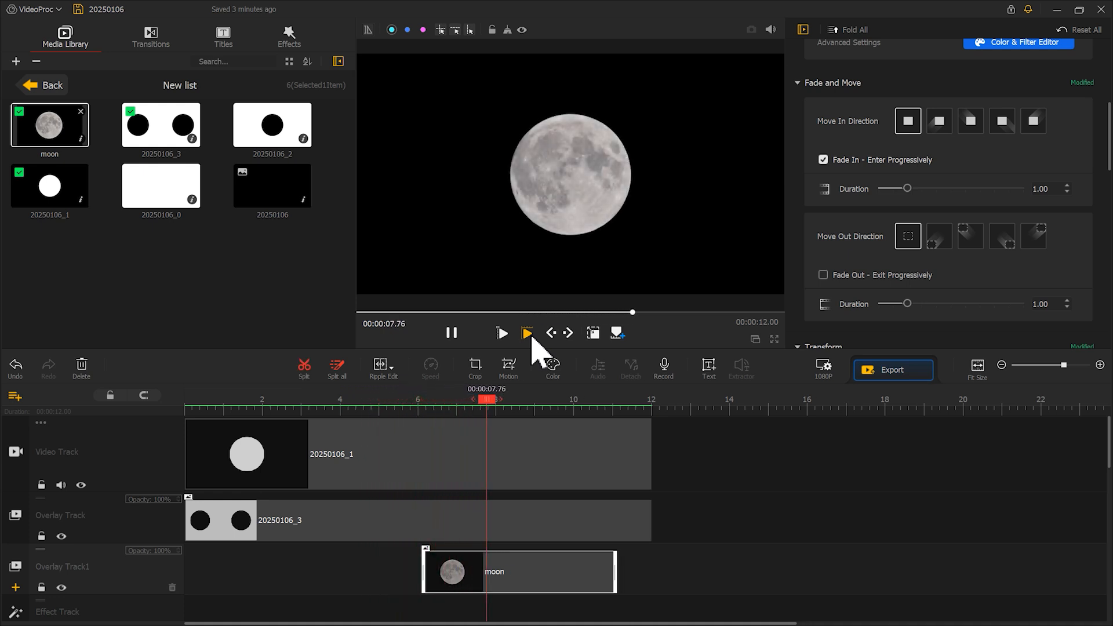
left_click(455, 331)
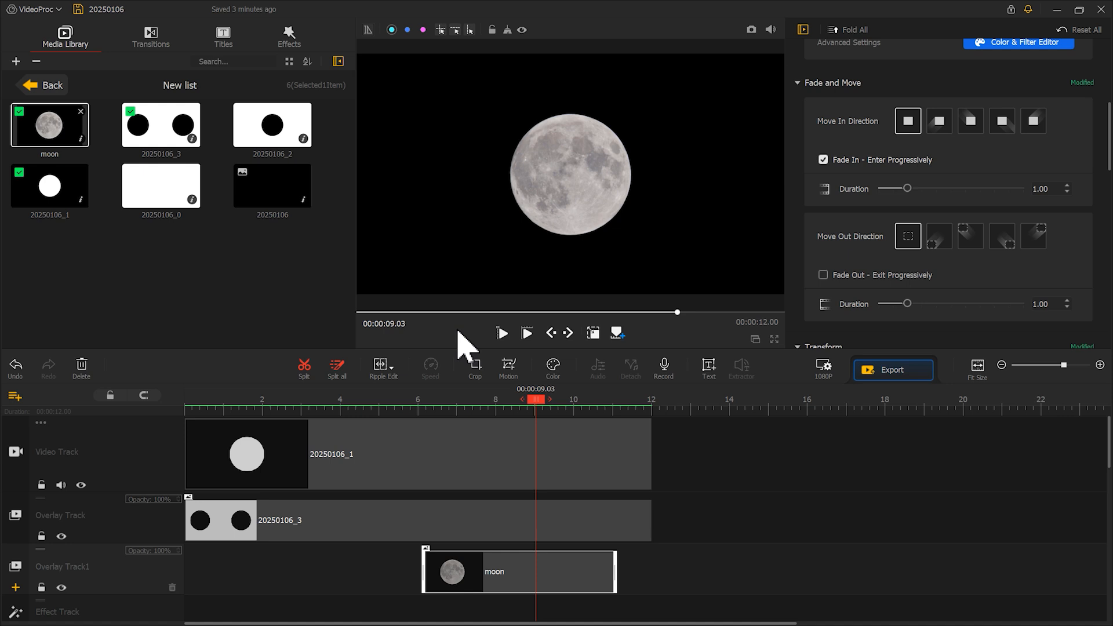